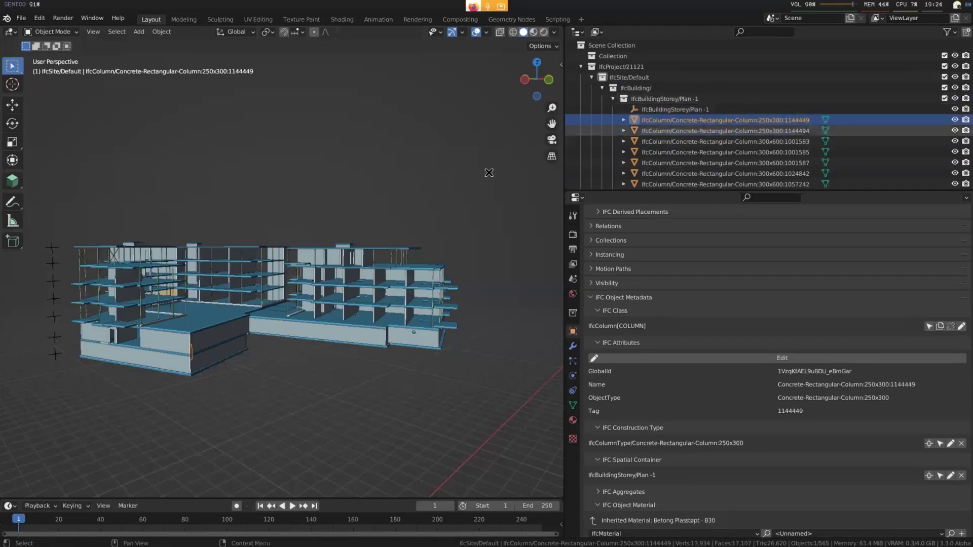
Frame the selected Concrete-Rectangular-Column 250x300 and orbit among the basement columns
{"action": "key", "text": "grave"}
{"action": "left_click", "coordinate": [355, 340]}
{"action": "middle_click_drag", "start_coordinate": [369, 348], "coordinate": [340, 331]}
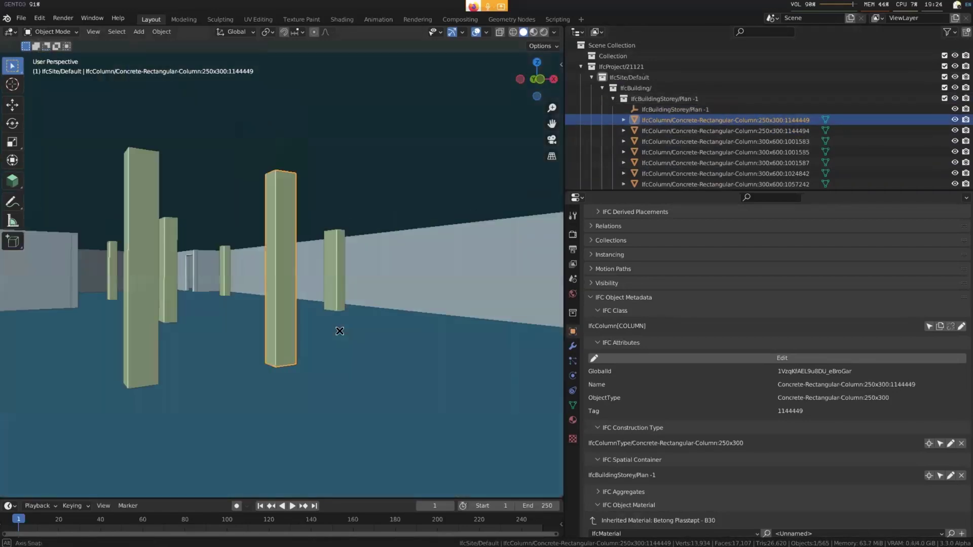
Collapse Plan -1 and IfcSite/Default in the Outliner and make Types the active collection
{"action": "left_click", "coordinate": [502, 185]}
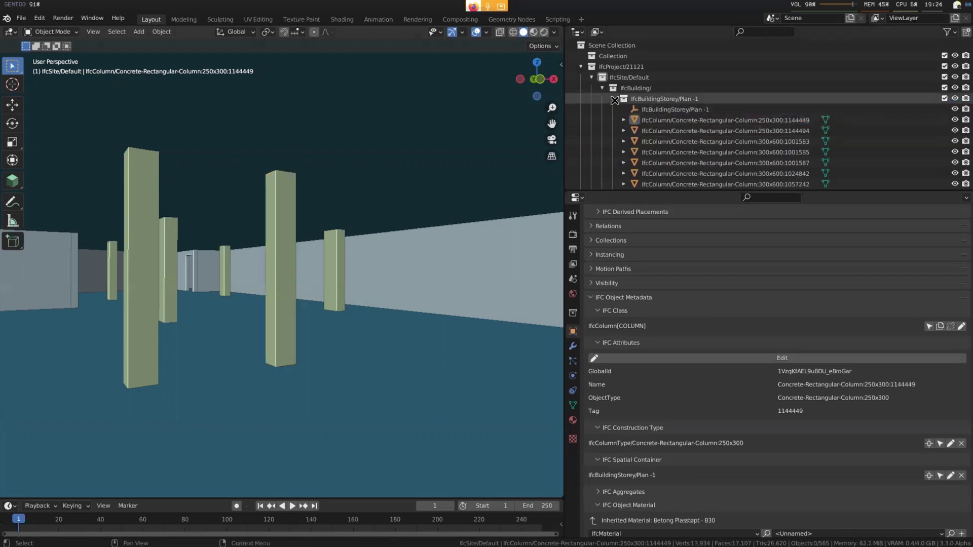
{"action": "left_click", "coordinate": [613, 99]}
{"action": "left_click", "coordinate": [591, 77]}
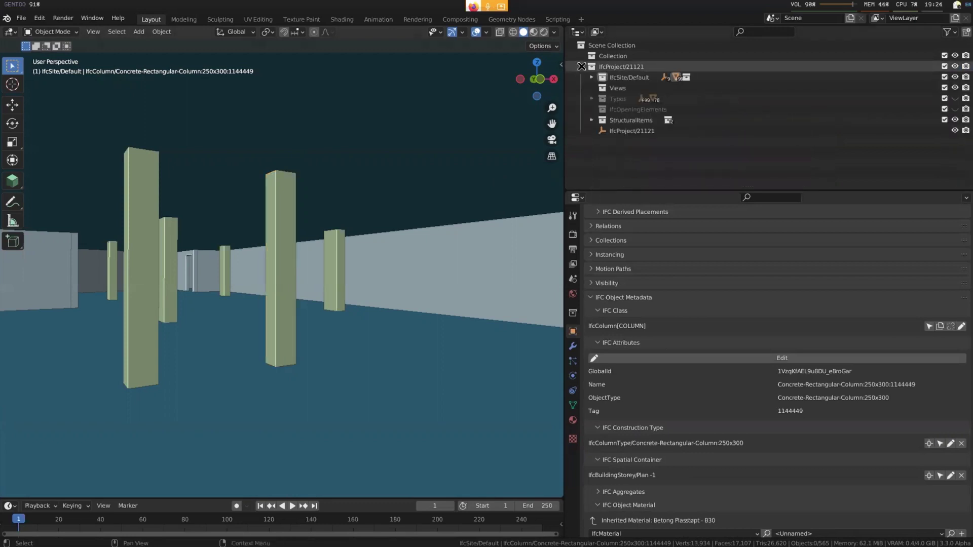
{"action": "left_click", "coordinate": [624, 99]}
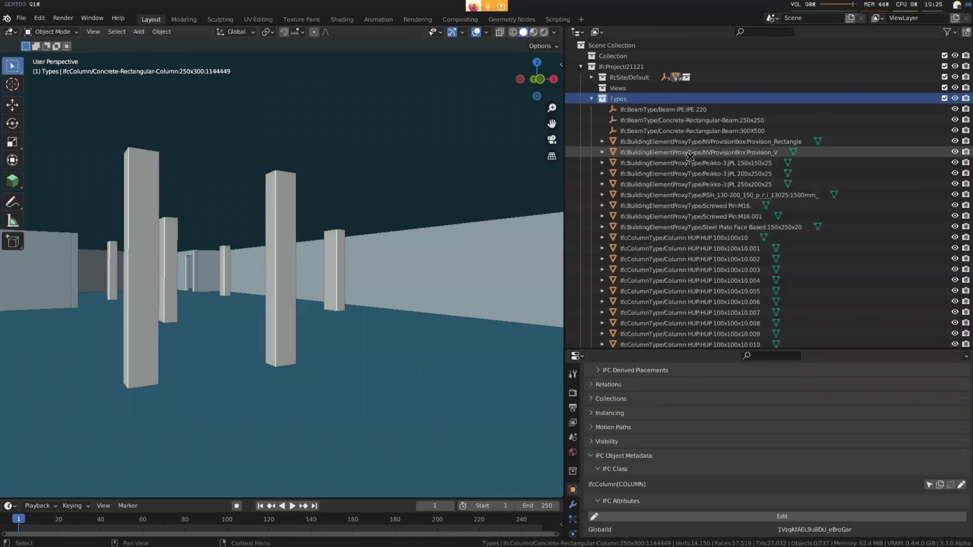
Select column type Column HUP:HUP 100x100x10.005 and scroll Properties down to its IFC Attributes
{"action": "left_click", "coordinate": [710, 152]}
{"action": "left_click_drag", "start_coordinate": [712, 152], "coordinate": [662, 227]}
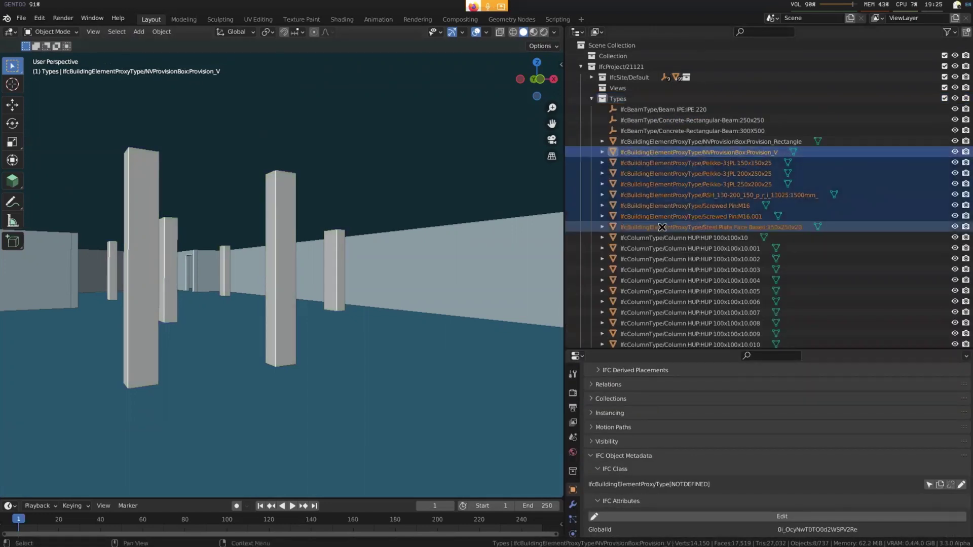
{"action": "left_click", "coordinate": [674, 248]}
{"action": "left_click", "coordinate": [692, 291]}
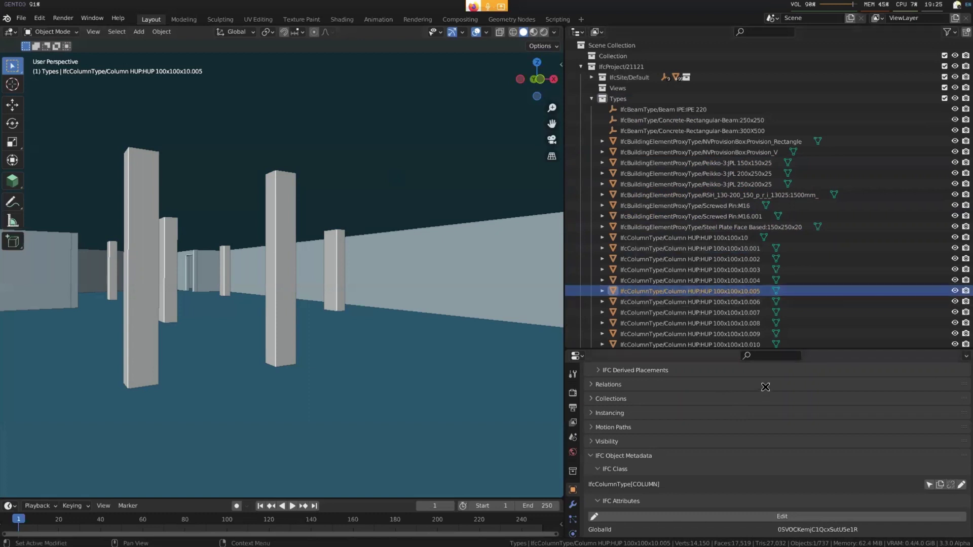
{"action": "scroll", "coordinate": [779, 383], "scroll_direction": "down", "scroll_amount": 5}
{"action": "left_click_drag", "start_coordinate": [810, 350], "coordinate": [815, 322]}
{"action": "scroll", "coordinate": [760, 248], "scroll_direction": "down", "scroll_amount": 4}
{"action": "scroll", "coordinate": [752, 415], "scroll_direction": "down", "scroll_amount": 1}
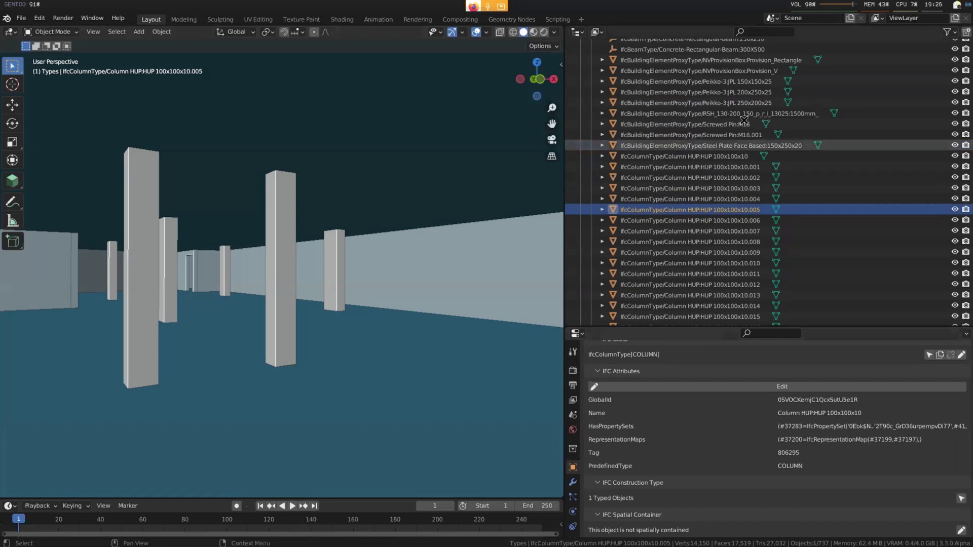
Compare types .001 and .005, then isolate .005 in Local View and look down on it
{"action": "left_click", "coordinate": [732, 167]}
{"action": "left_click", "coordinate": [730, 209]}
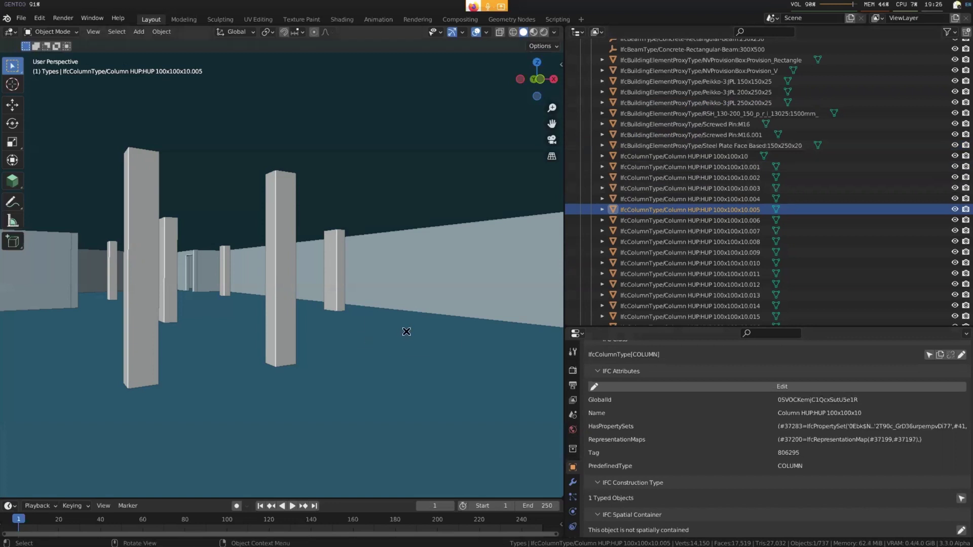
{"action": "key", "text": "grave"}
{"action": "left_click", "coordinate": [479, 368]}
{"action": "middle_click_drag", "start_coordinate": [370, 348], "coordinate": [242, 152]}
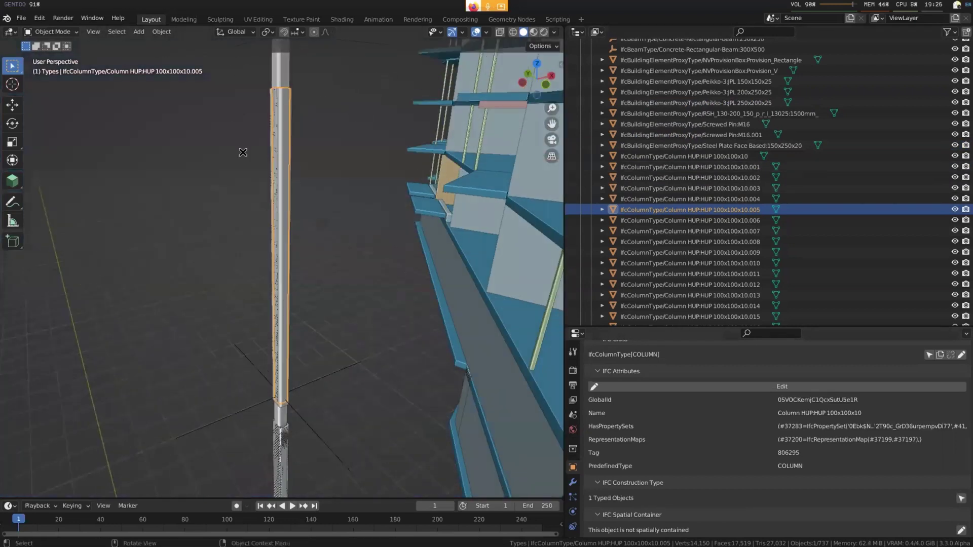
{"action": "key", "text": "KP_Divide"}
{"action": "middle_click_drag", "start_coordinate": [348, 234], "coordinate": [334, 314]}
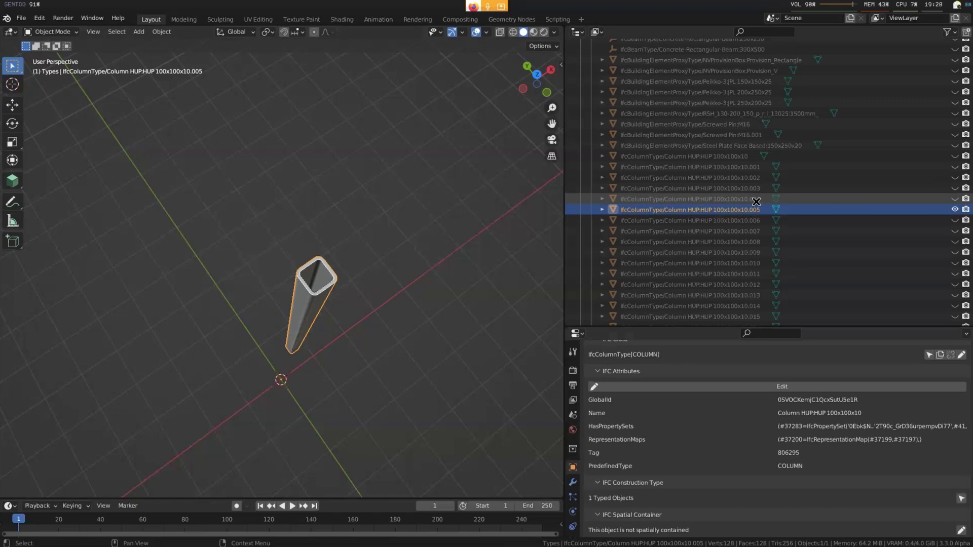
Unhide everything, deselect all, and select column type Column HUP:HUP 100x100x10.004
{"action": "key", "text": "alt+h"}
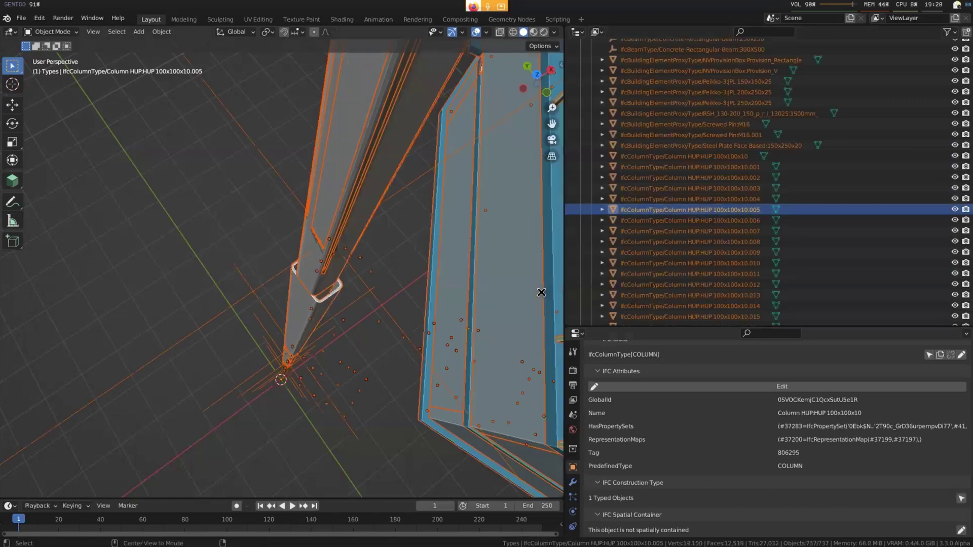
{"action": "key", "text": "alt+a"}
{"action": "left_click", "coordinate": [738, 199]}
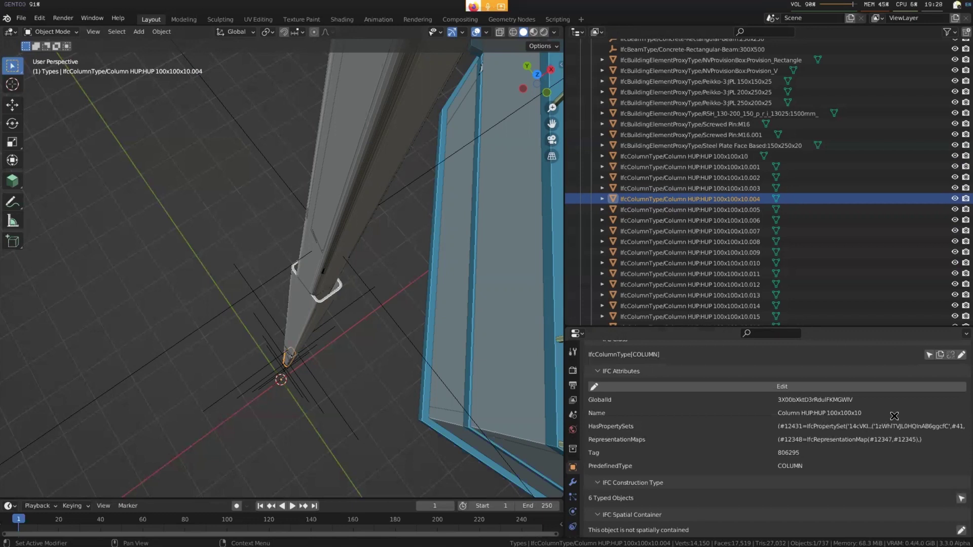
Copy type .004's old name into Description and rename the type to C1
{"action": "left_click", "coordinate": [826, 388]}
{"action": "left_click", "coordinate": [794, 415]}
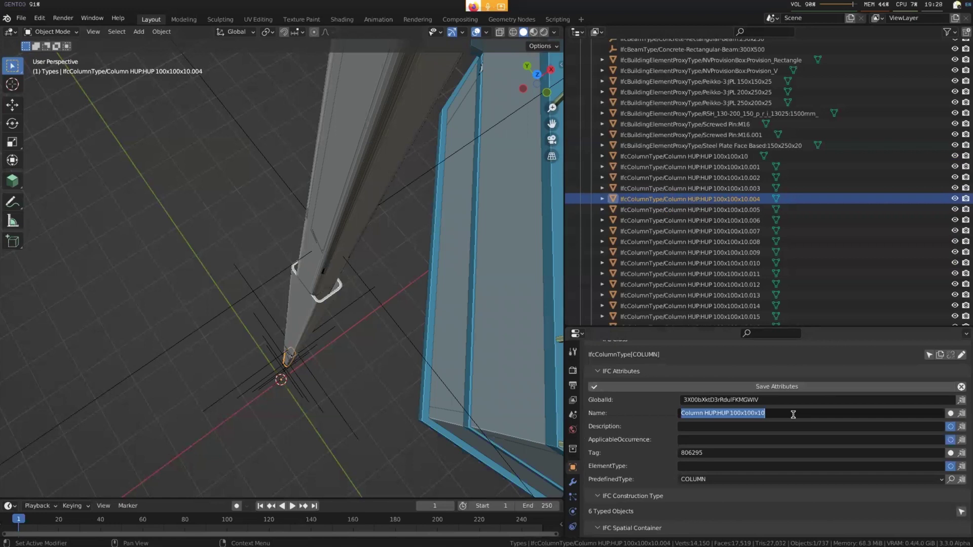
{"action": "key", "text": "ctrl+c"}
{"action": "key", "text": "Return"}
{"action": "key", "text": "ctrl+v"}
{"action": "left_click", "coordinate": [781, 414]}
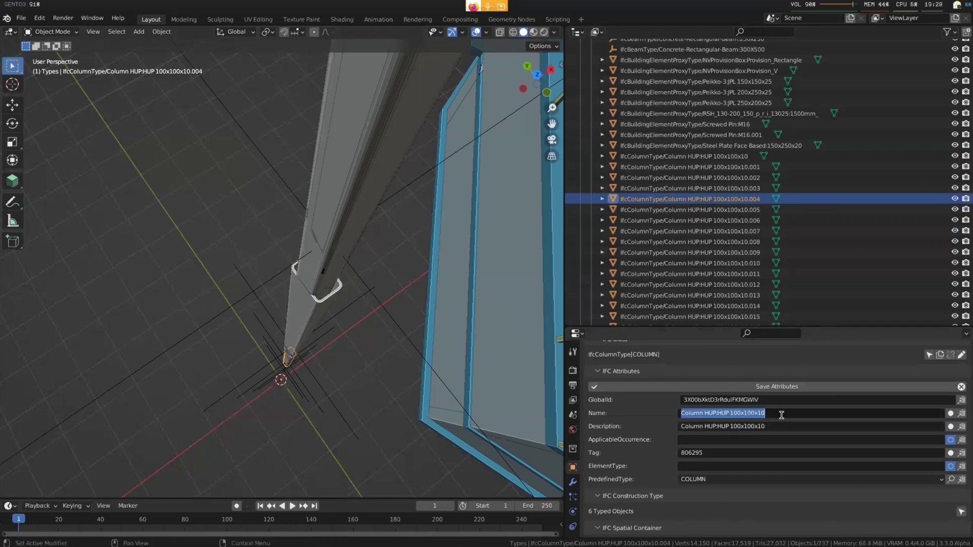
{"action": "type", "text": "C1"}
{"action": "key", "text": "Return"}
Trim the Description to 'HUP 100x100x10' and save the IFC attributes
{"action": "left_click", "coordinate": [740, 426]}
{"action": "left_click", "coordinate": [712, 426]}
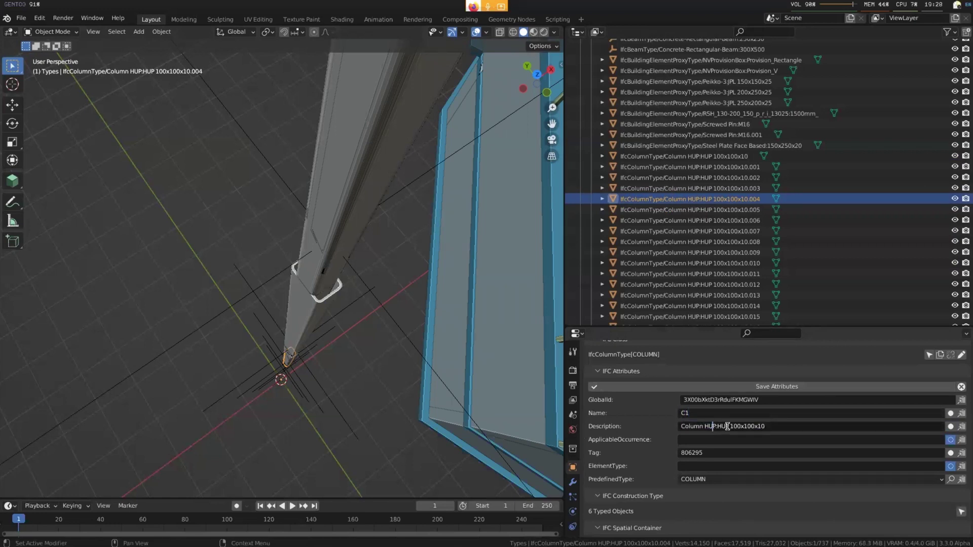
{"action": "key", "text": "shift+Home"}
{"action": "key", "text": "BackSpace"}
{"action": "key", "text": "End"}
{"action": "key", "text": "Return"}
{"action": "left_click", "coordinate": [770, 387]}
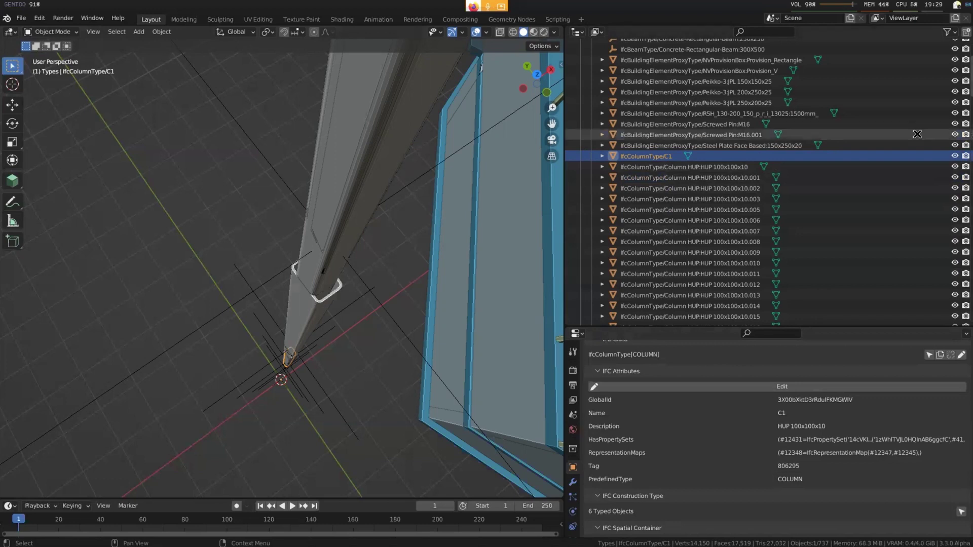
Select the column type rows, filter the Outliner by 'columntype', then select and deselect them
{"action": "left_click", "coordinate": [740, 168]}
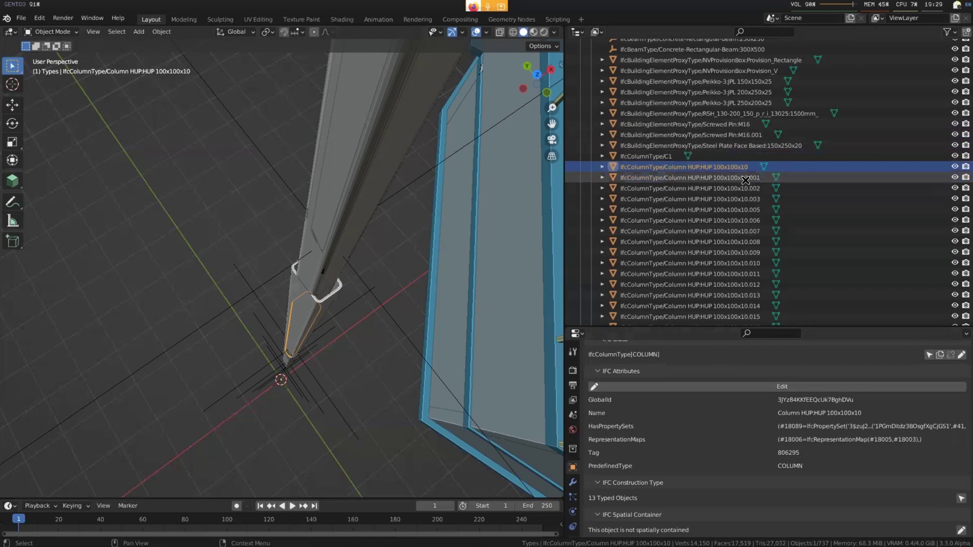
{"action": "left_click", "coordinate": [740, 177], "text": "ctrl"}
{"action": "left_click", "coordinate": [740, 253], "text": "ctrl+shift"}
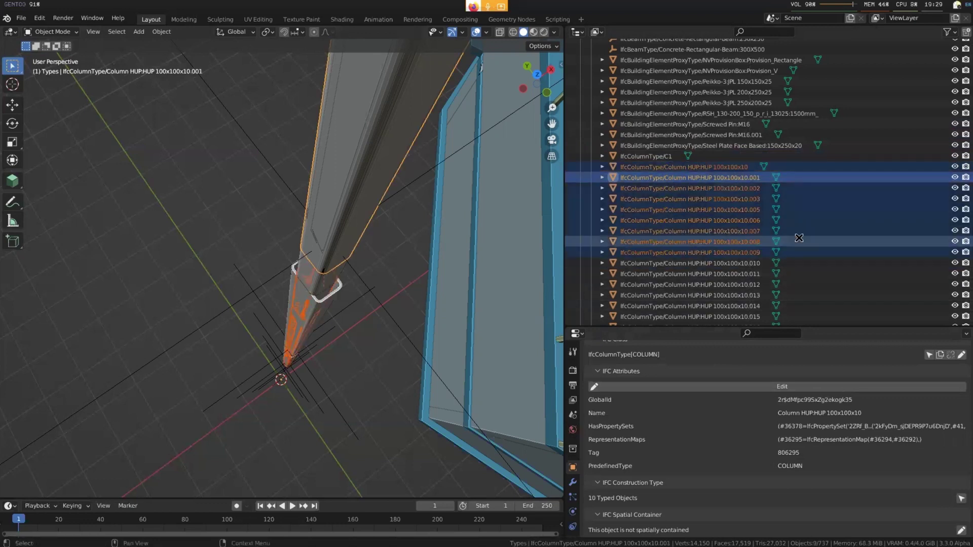
{"action": "left_click_drag", "start_coordinate": [741, 166], "coordinate": [679, 290]}
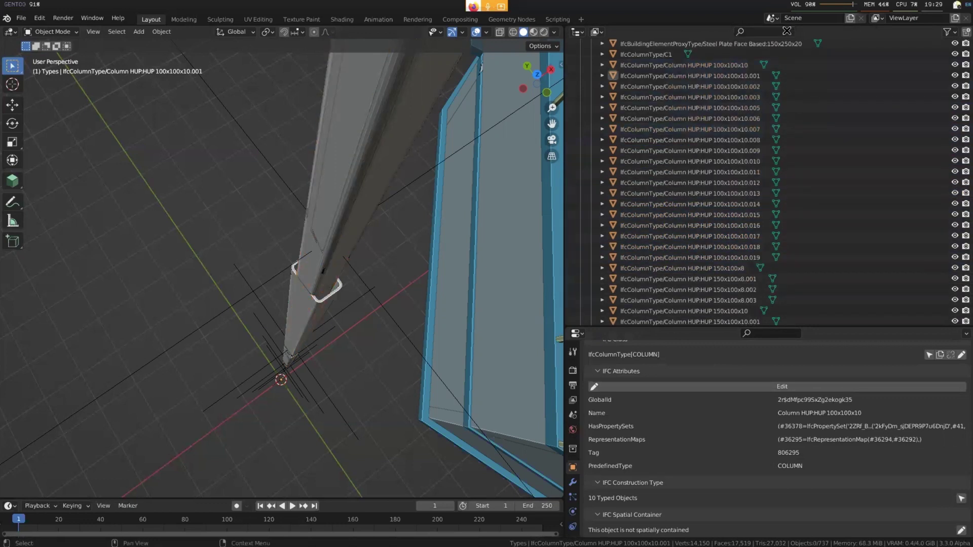
{"action": "left_click", "coordinate": [766, 32]}
{"action": "type", "text": "columntype"}
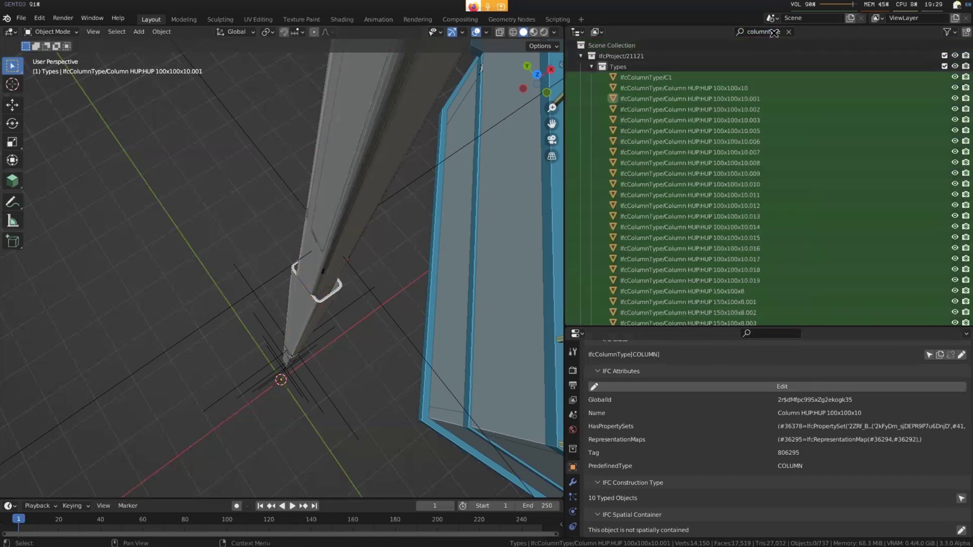
{"action": "key", "text": "Return"}
{"action": "key", "text": "a"}
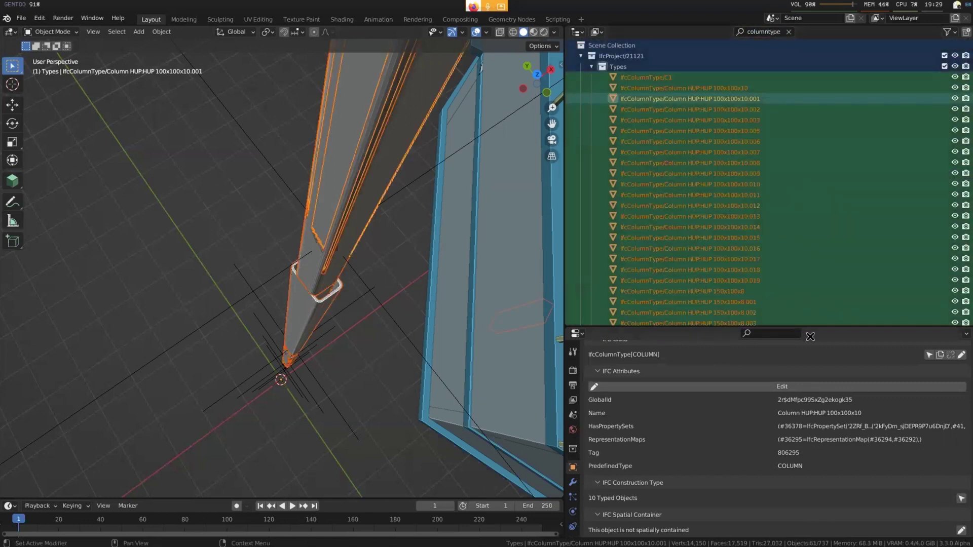
{"action": "key", "text": "alt+a"}
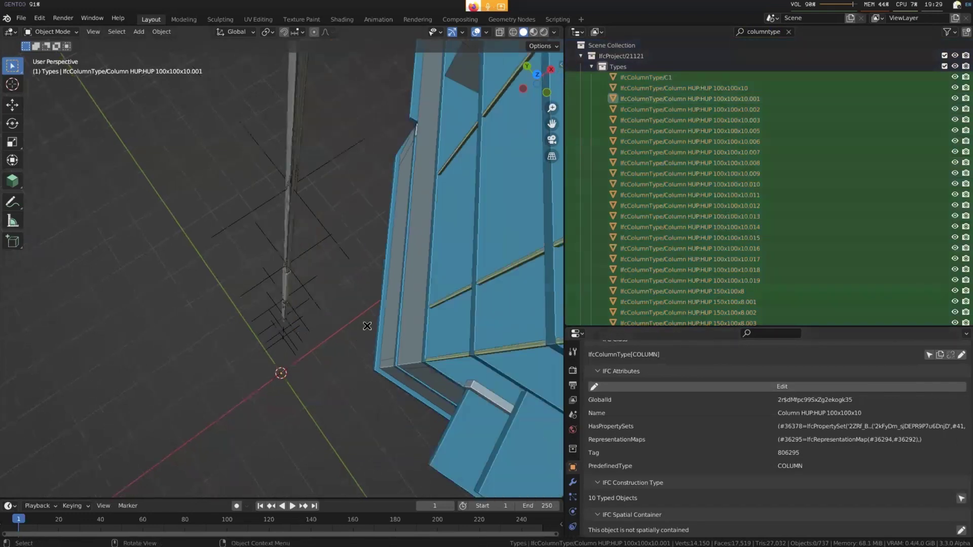
Hide the Types collection and orbit to show the building again
{"action": "left_click", "coordinate": [944, 67]}
{"action": "middle_click_drag", "start_coordinate": [355, 228], "coordinate": [355, 326]}
{"action": "scroll", "coordinate": [306, 319], "scroll_direction": "up", "scroll_amount": 5}
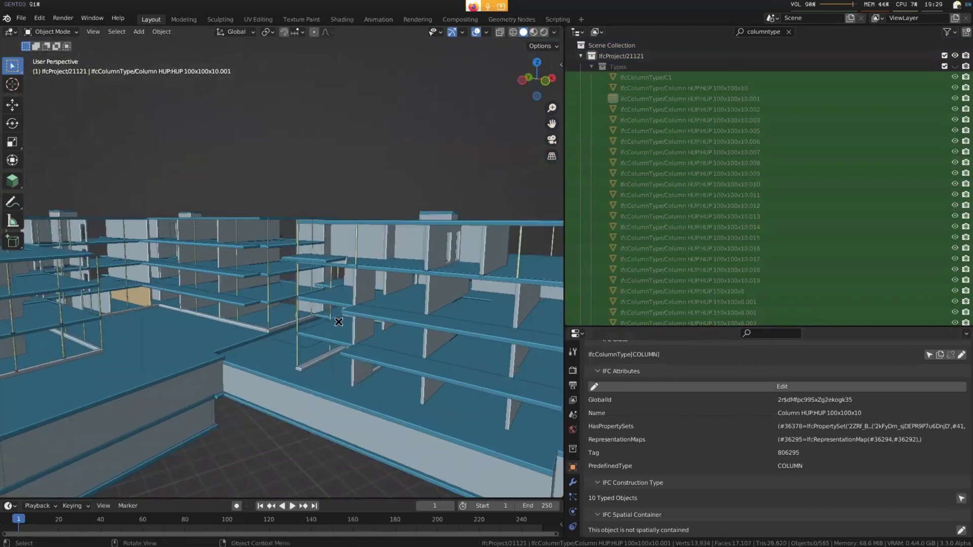
Inspect column 867611's construction type Column HUP:HUP 100x100x10, then zoom out over the whole building
{"action": "left_click", "coordinate": [295, 279]}
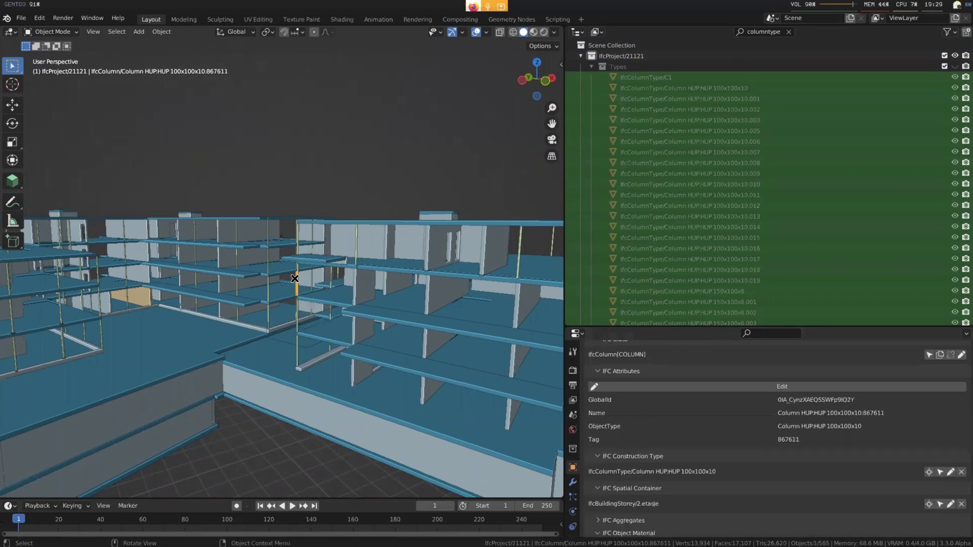
{"action": "scroll", "coordinate": [294, 278], "scroll_direction": "down", "scroll_amount": 6}
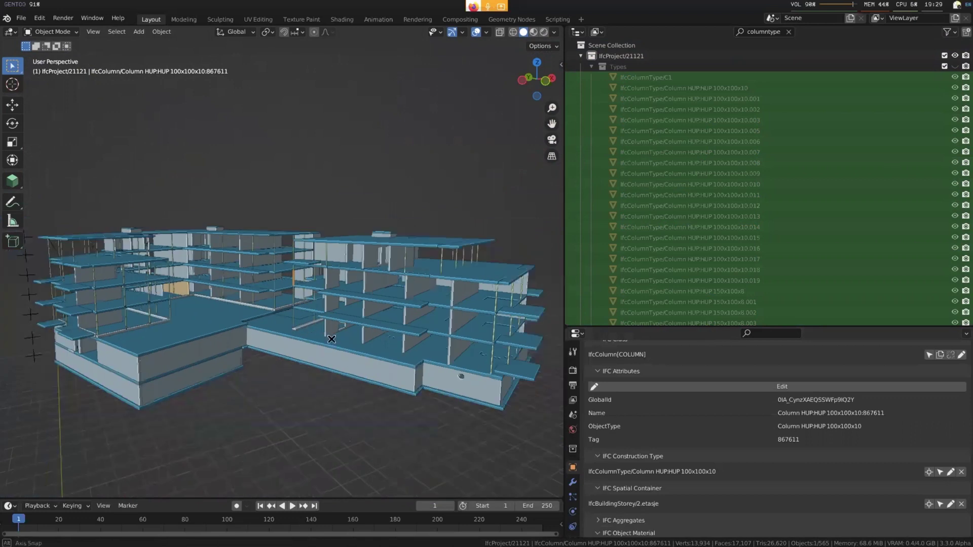
{"action": "middle_click_drag", "start_coordinate": [304, 294], "coordinate": [334, 338]}
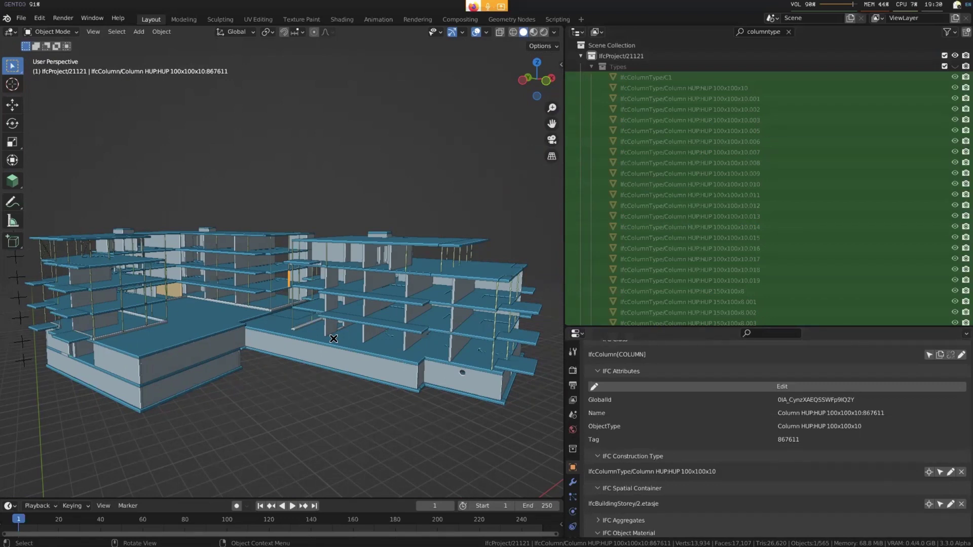
Select column 867897 and all columns sharing its Column HUP:HUP 100x100x10 type
{"action": "scroll", "coordinate": [293, 322], "scroll_direction": "up", "scroll_amount": 2}
{"action": "left_click", "coordinate": [296, 324]}
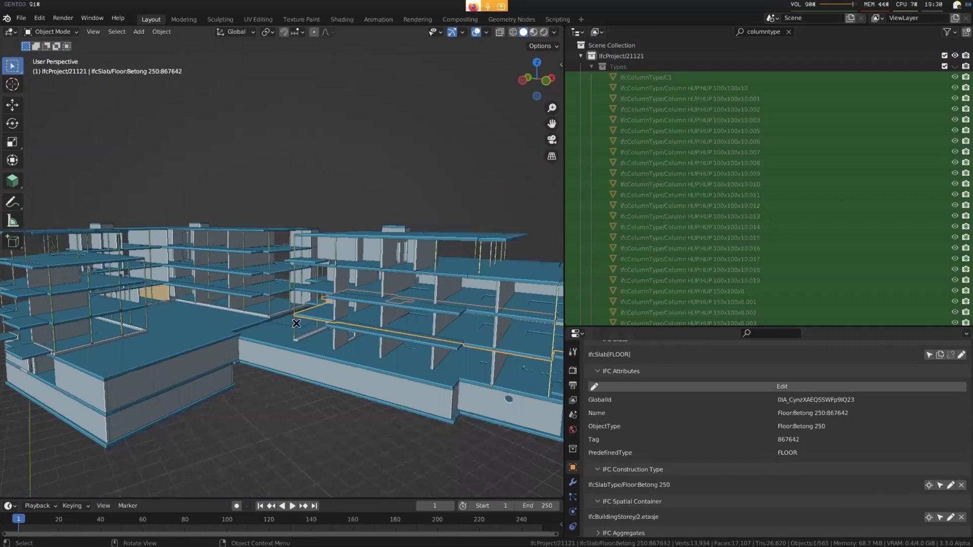
{"action": "left_click", "coordinate": [296, 325]}
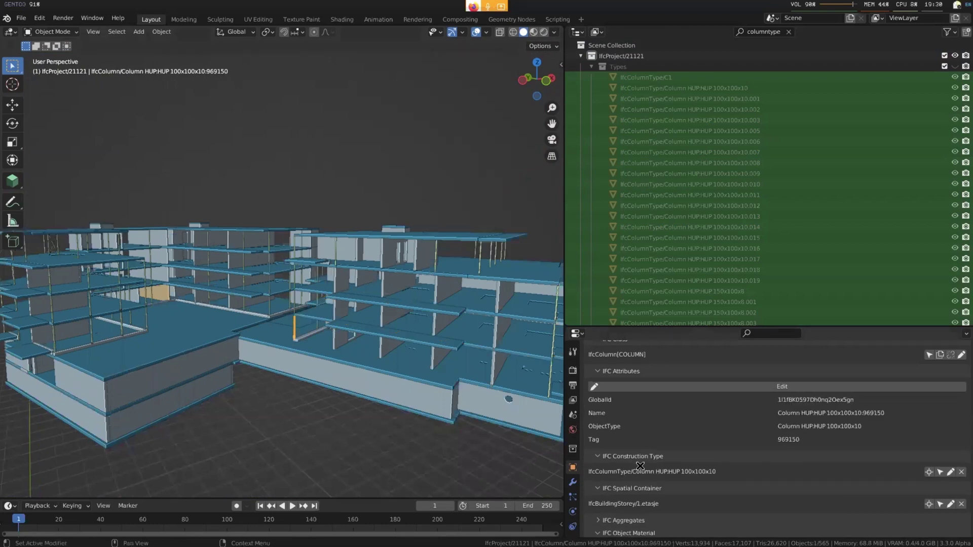
{"action": "left_click", "coordinate": [940, 473]}
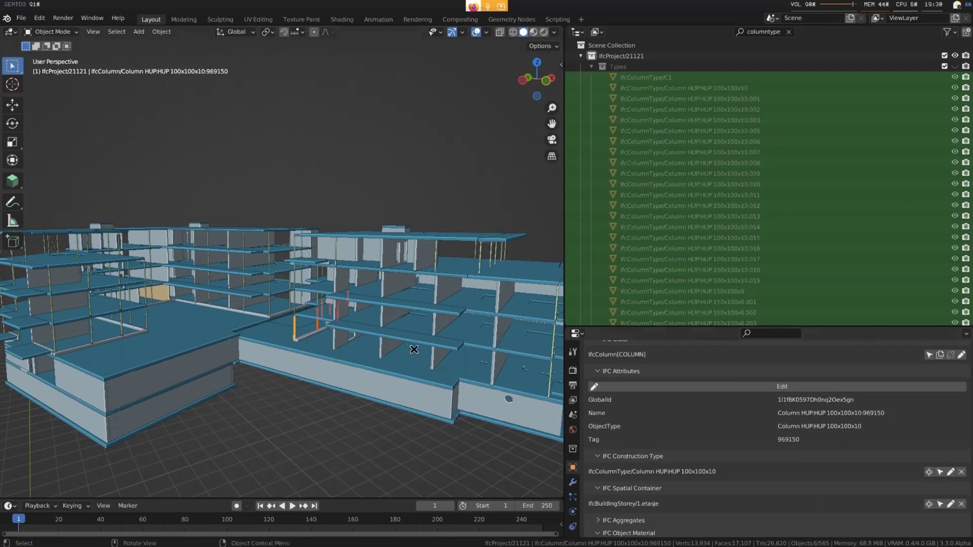
Switch to Back view, orbit close to the selected columns, and return to solid shading
{"action": "key", "text": "grave"}
{"action": "left_click", "coordinate": [358, 316]}
{"action": "scroll", "coordinate": [238, 360], "scroll_direction": "up", "scroll_amount": 5}
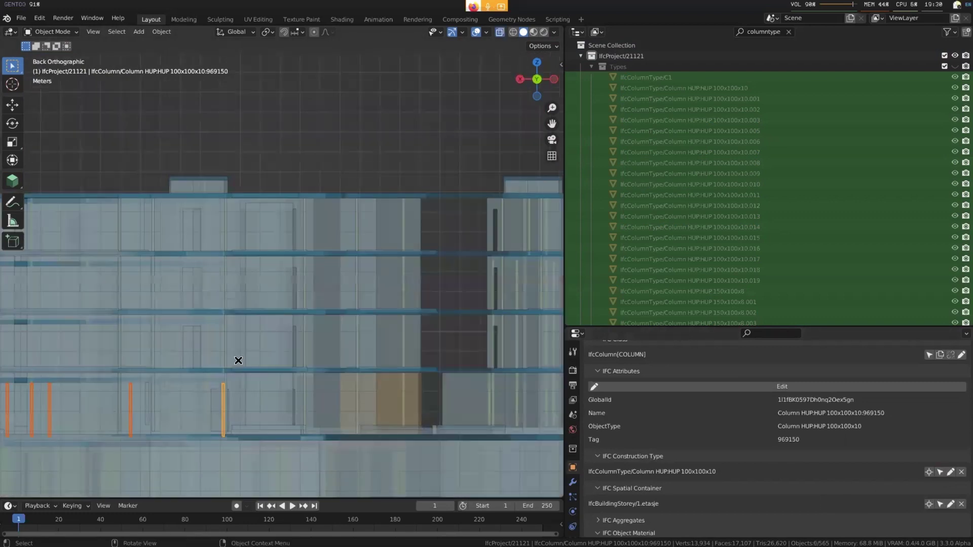
{"action": "scroll", "coordinate": [239, 361], "scroll_direction": "down", "scroll_amount": 2}
{"action": "mouse_move", "coordinate": [278, 341]}
{"action": "middle_mouse_down"}
{"action": "mouse_move", "coordinate": [374, 352]}
{"action": "mouse_move", "coordinate": [182, 252]}
{"action": "mouse_move", "coordinate": [161, 164]}
{"action": "middle_mouse_up"}
{"action": "key", "text": "alt+z"}
Compare upper column 867897 with lower column 867542, ending on 867897, then orbit outside
{"action": "left_click", "coordinate": [170, 161]}
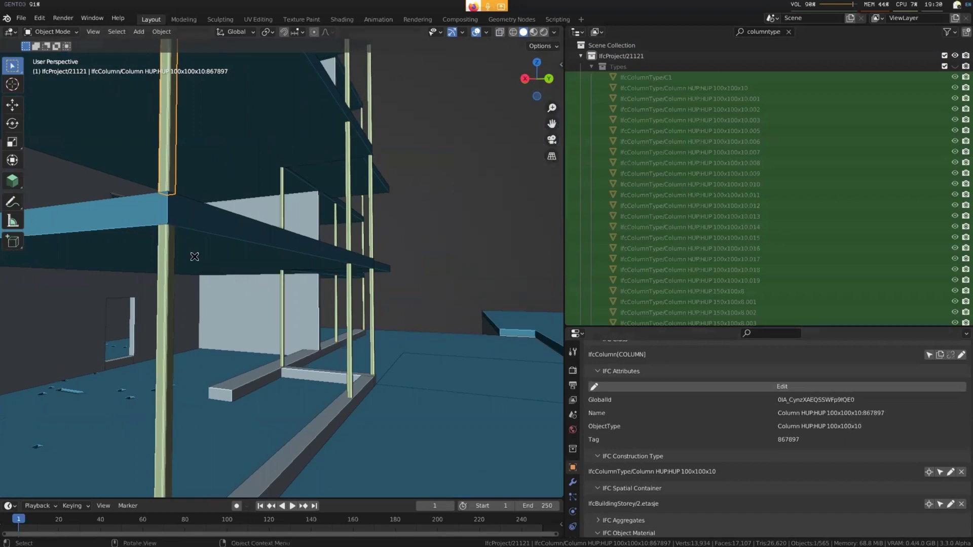
{"action": "left_click", "coordinate": [169, 254]}
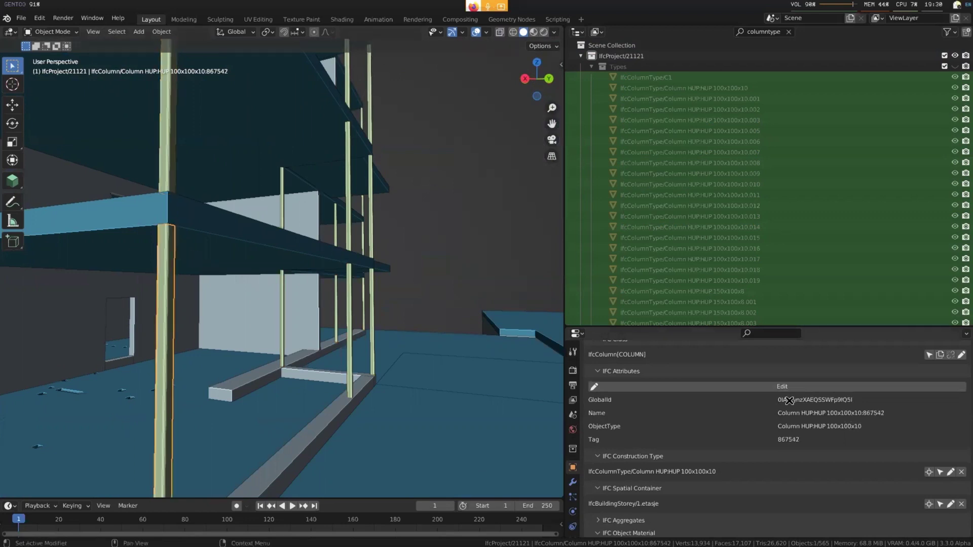
{"action": "left_click", "coordinate": [167, 177]}
{"action": "left_click", "coordinate": [165, 247]}
{"action": "left_click", "coordinate": [167, 177]}
{"action": "left_click", "coordinate": [164, 298]}
{"action": "left_click", "coordinate": [173, 185]}
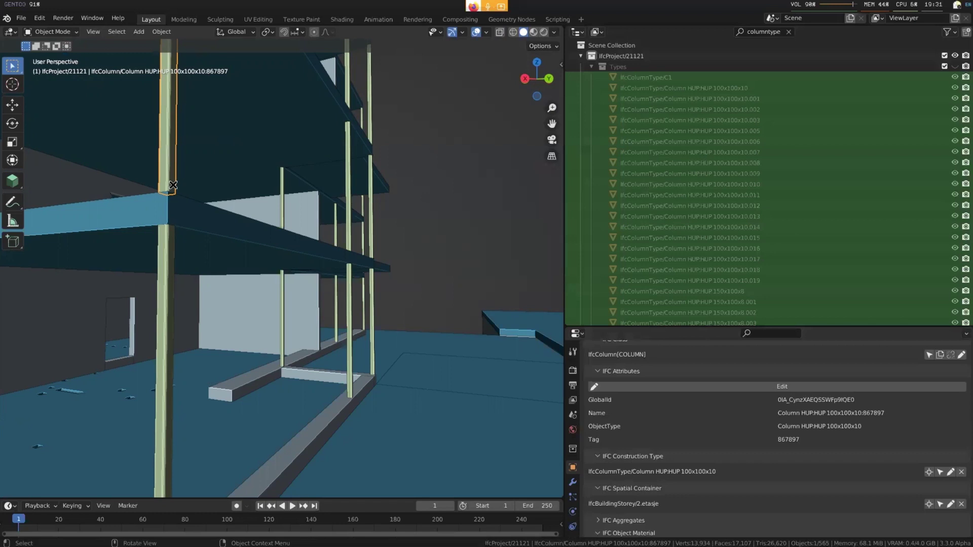
{"action": "scroll", "coordinate": [213, 213], "scroll_direction": "down", "scroll_amount": 5}
{"action": "middle_click_drag", "start_coordinate": [395, 248], "coordinate": [359, 282]}
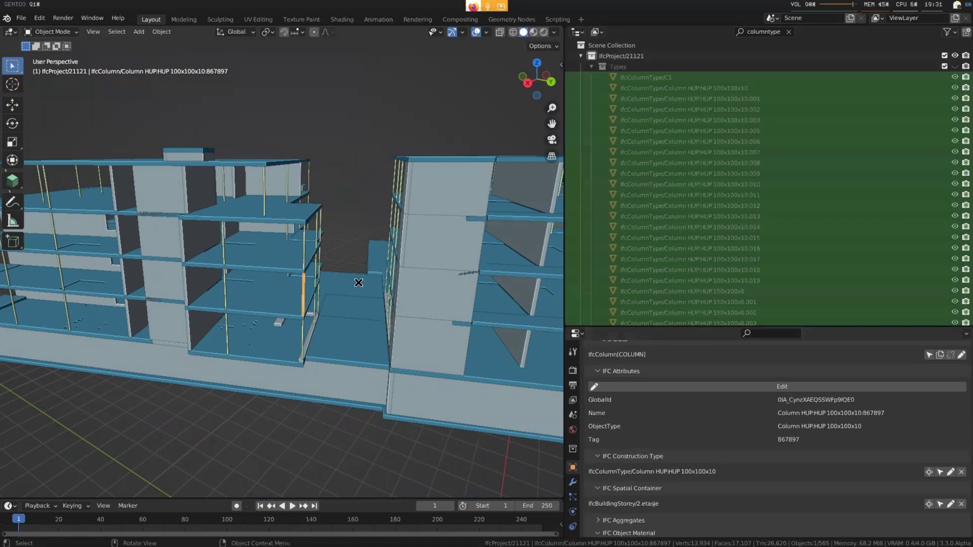
Clear the outliner filter and show the Column HUP:HUP 100x100x10 type's attributes (13 typed objects)
{"action": "left_click", "coordinate": [789, 31]}
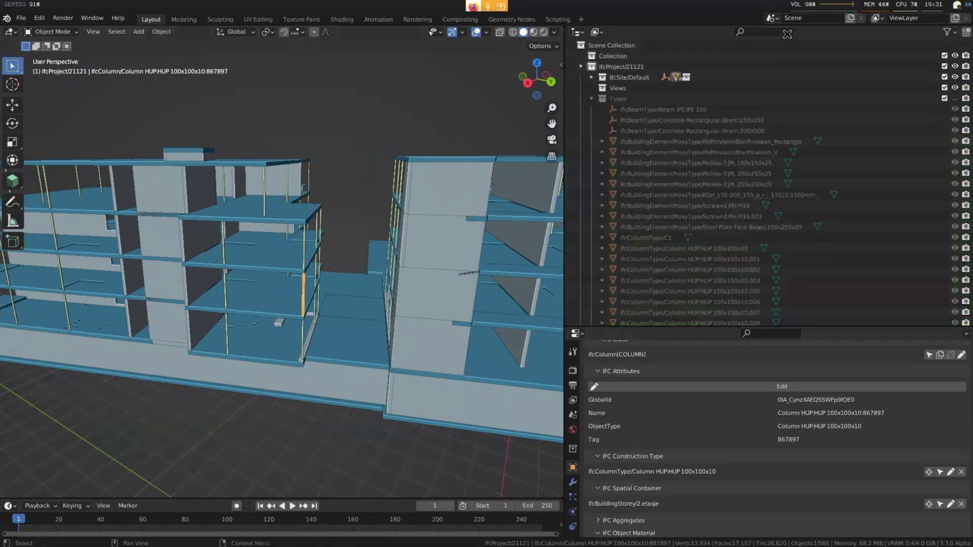
{"action": "scroll", "coordinate": [836, 163], "scroll_direction": "down", "scroll_amount": 10}
{"action": "left_click_drag", "start_coordinate": [971, 89], "coordinate": [968, 120]}
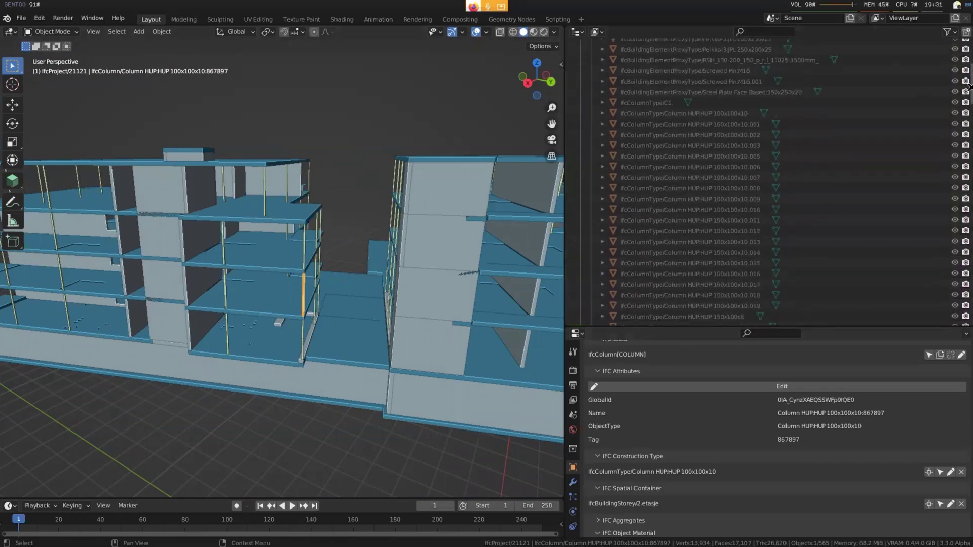
{"action": "left_click", "coordinate": [745, 113]}
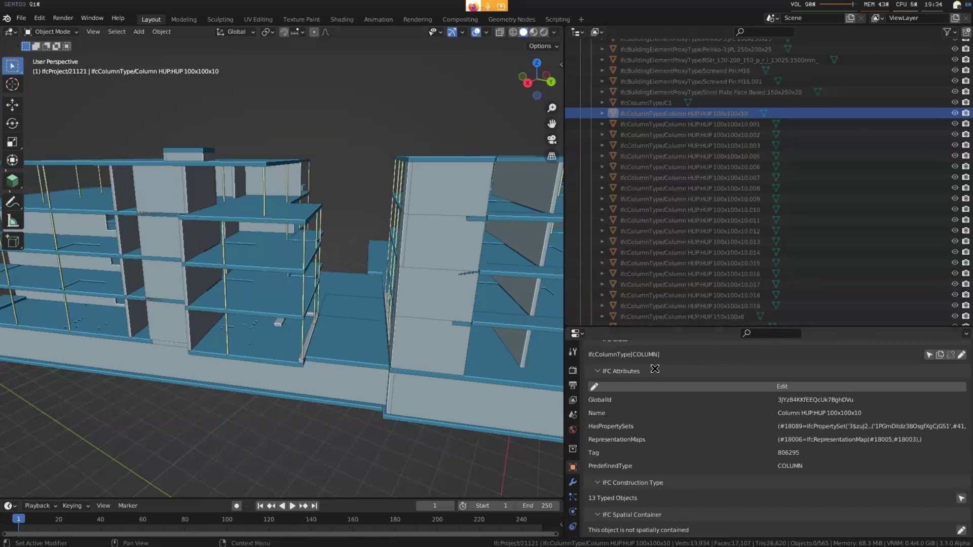
{"action": "left_click", "coordinate": [645, 294], "text": "shift"}
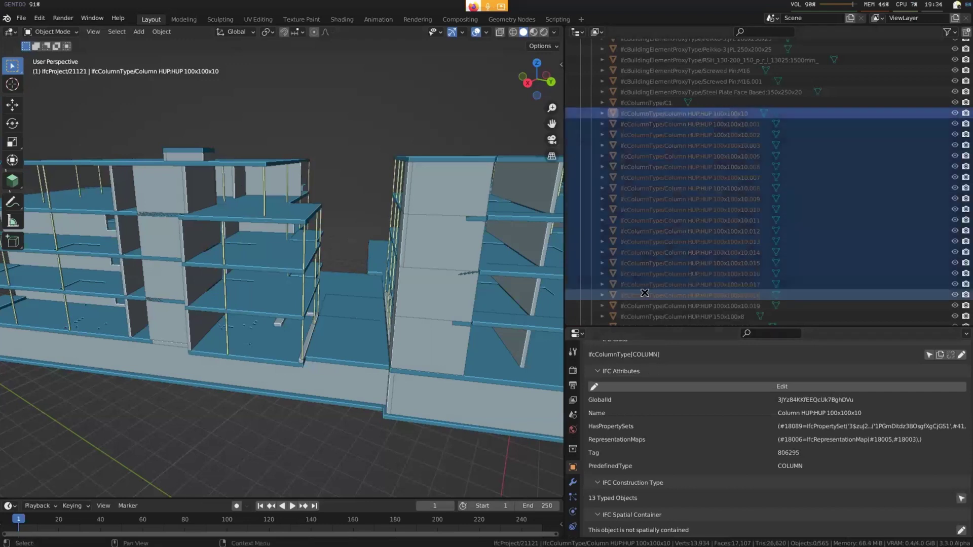
{"action": "left_click", "coordinate": [698, 127]}
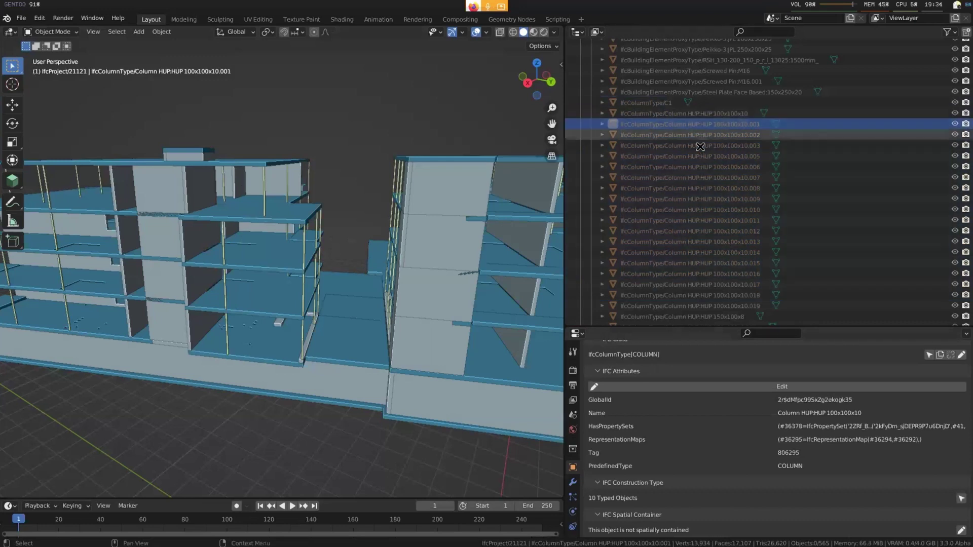
{"action": "key", "text": "Down"}
{"action": "key", "text": "Down"}
{"action": "key", "text": "Down"}
{"action": "key", "text": "Down"}
{"action": "key", "text": "Down"}
{"action": "key", "text": "Down"}
{"action": "key", "text": "Down"}
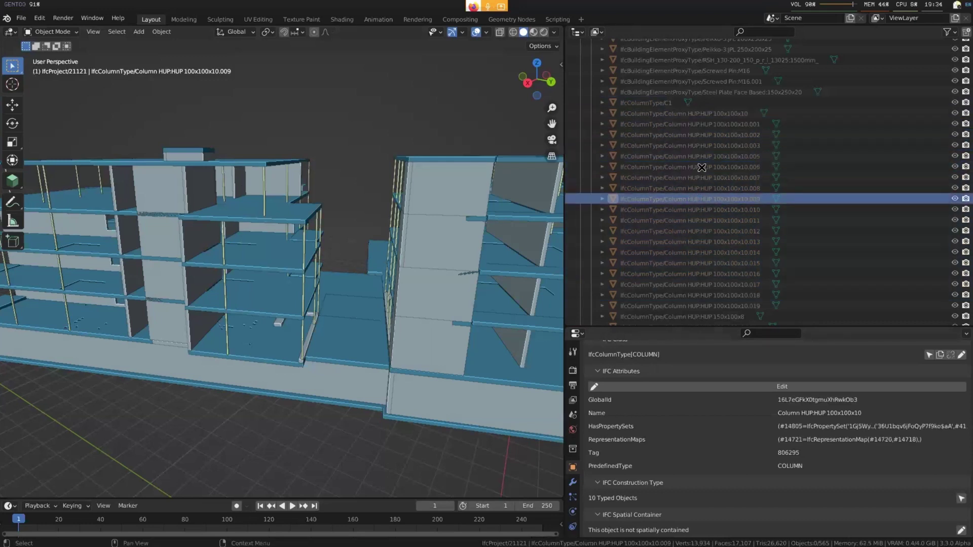
{"action": "left_click", "coordinate": [712, 115]}
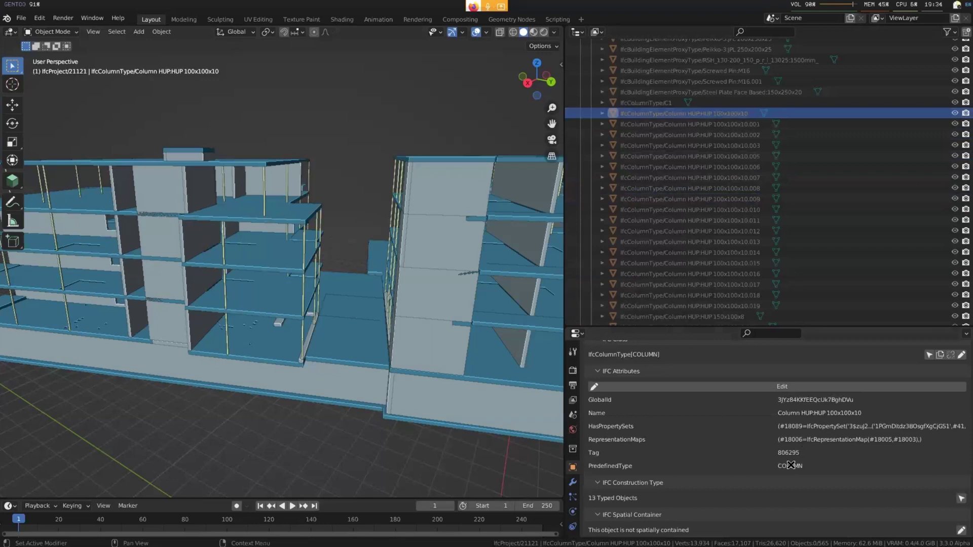
{"action": "left_click", "coordinate": [749, 125]}
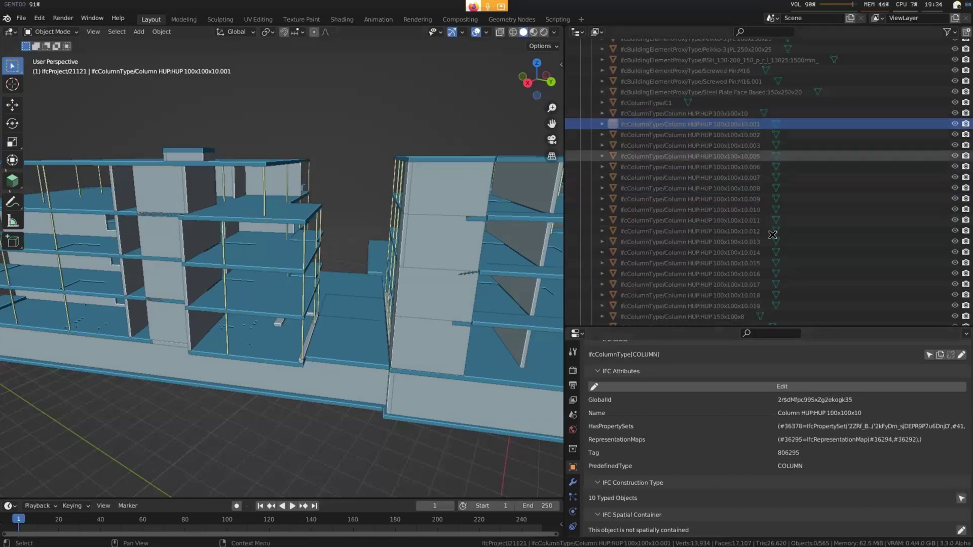
{"action": "left_click", "coordinate": [740, 137]}
{"action": "left_click", "coordinate": [691, 143]}
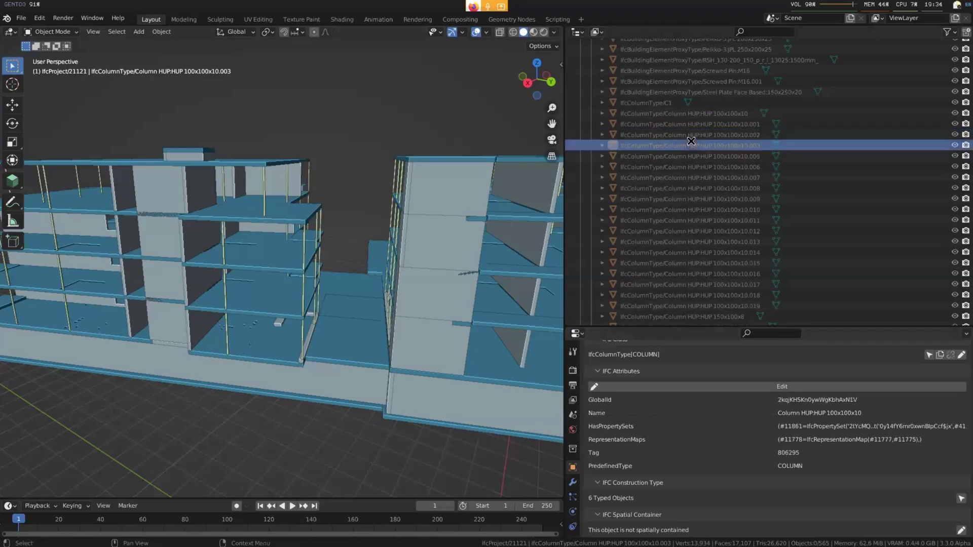
{"action": "left_click", "coordinate": [687, 156]}
{"action": "left_click", "coordinate": [687, 166]}
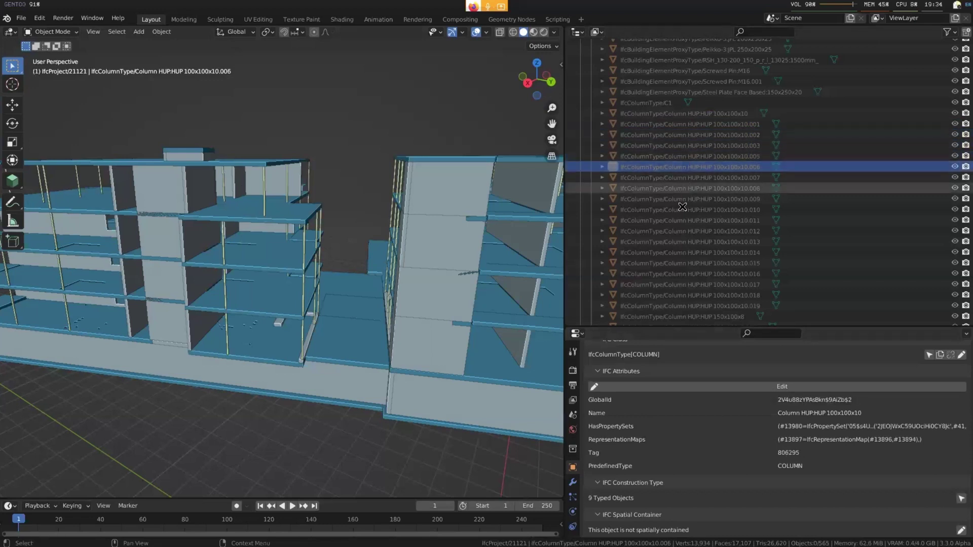
{"action": "left_click", "coordinate": [698, 206]}
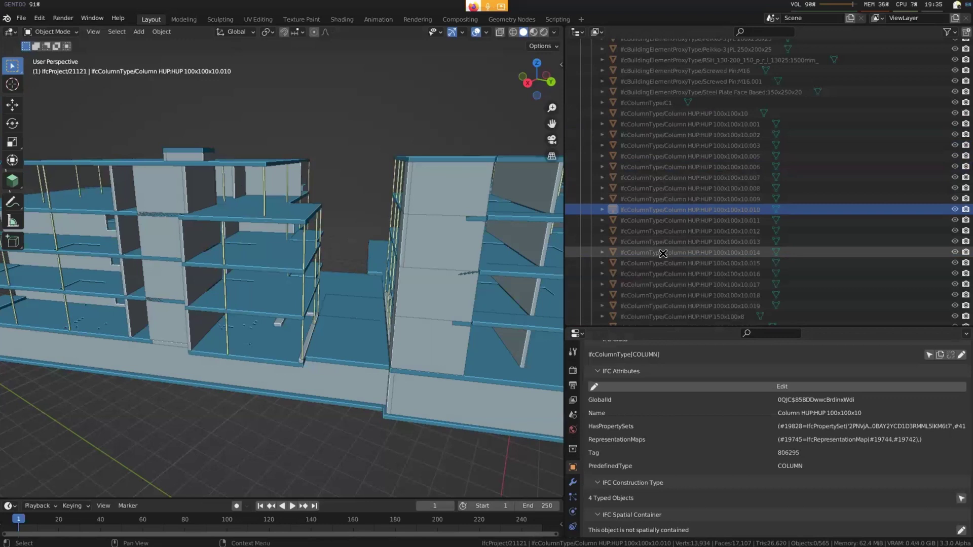
{"action": "left_click", "coordinate": [695, 113]}
{"action": "key", "text": "b"}
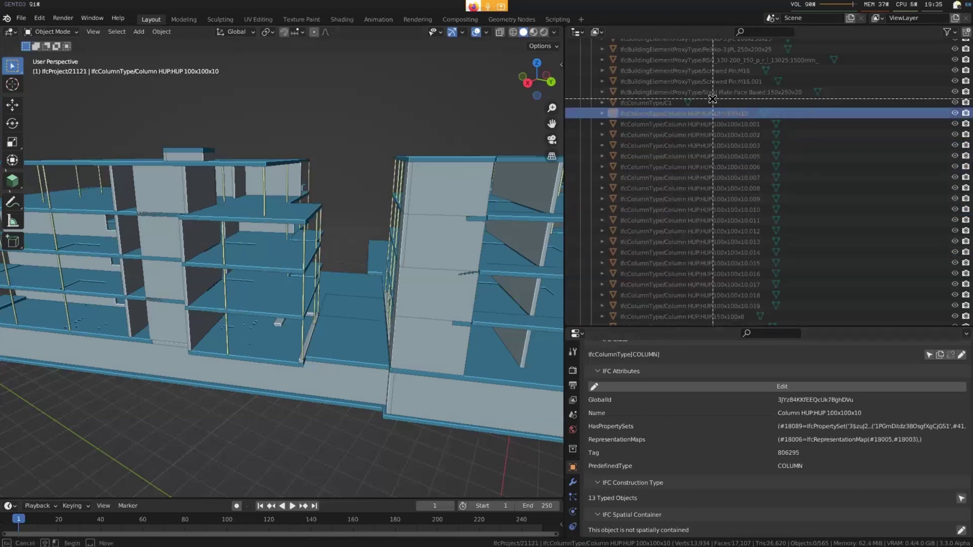
{"action": "left_click_drag", "start_coordinate": [712, 99], "coordinate": [619, 306]}
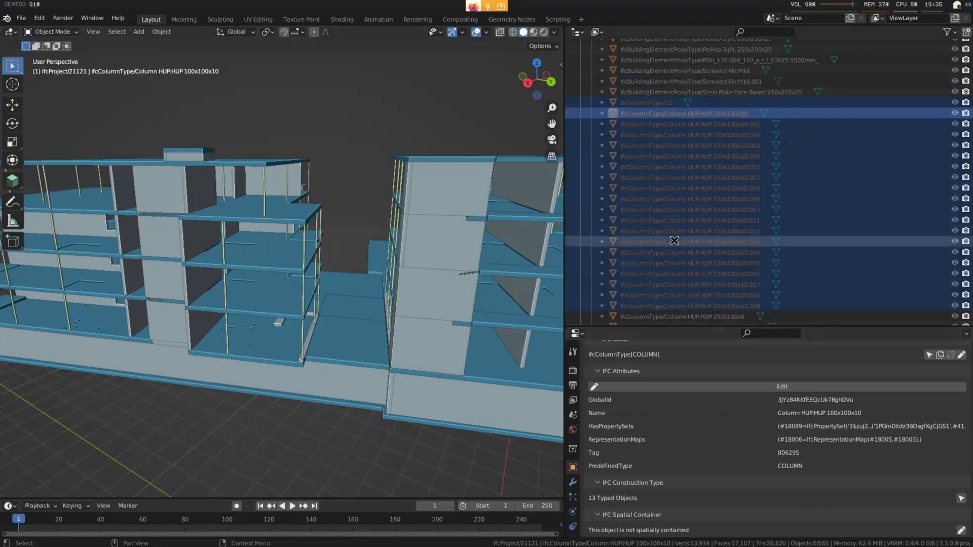
{"action": "key", "text": "alt+a"}
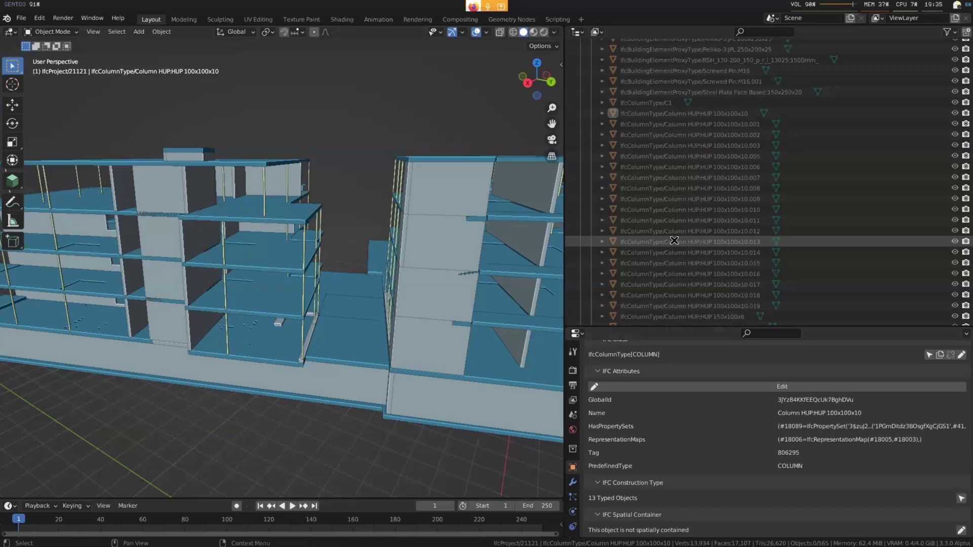
{"action": "key", "text": "super+2"}
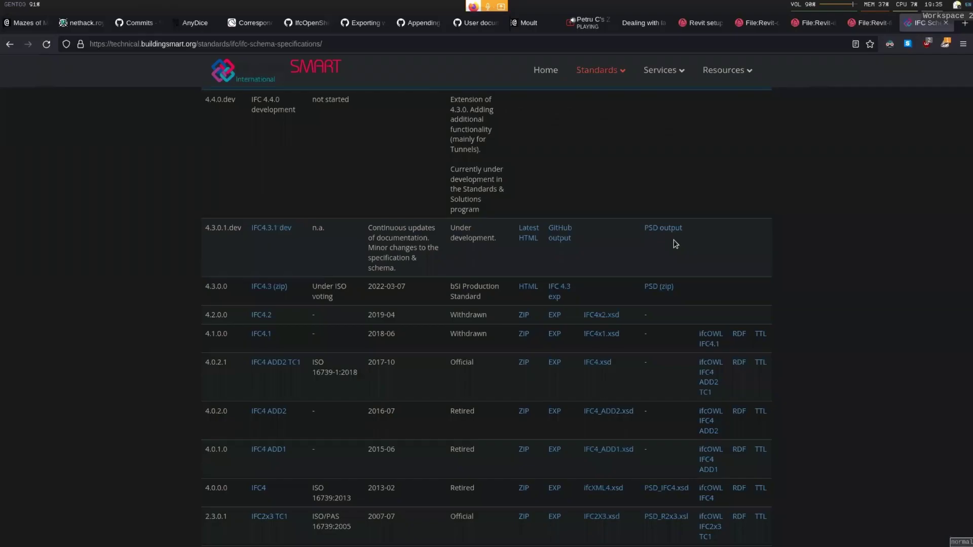
{"action": "key", "text": "ctrl+6"}
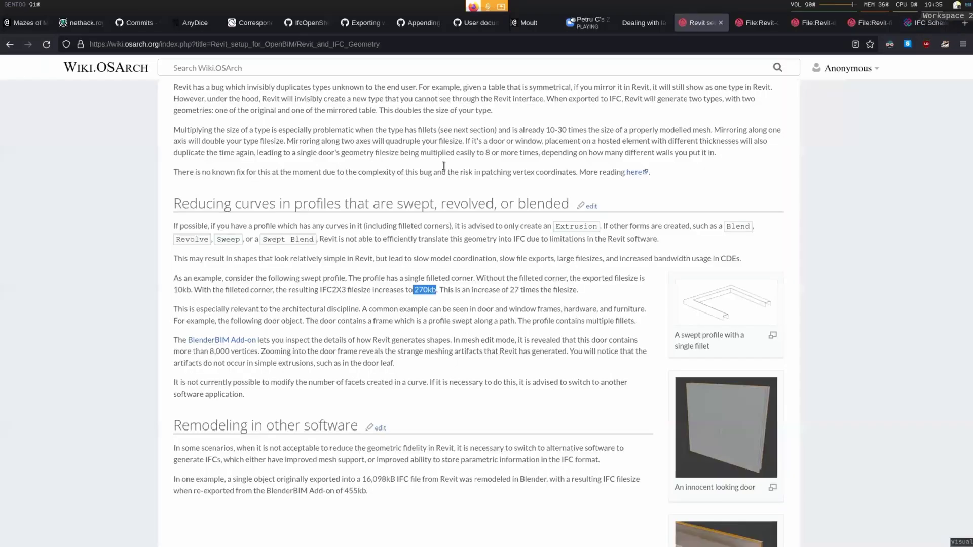
{"action": "scroll", "coordinate": [454, 274], "scroll_direction": "up", "scroll_amount": 5}
{"action": "left_click_drag", "start_coordinate": [243, 297], "coordinate": [425, 291]}
{"action": "left_click", "coordinate": [424, 291]}
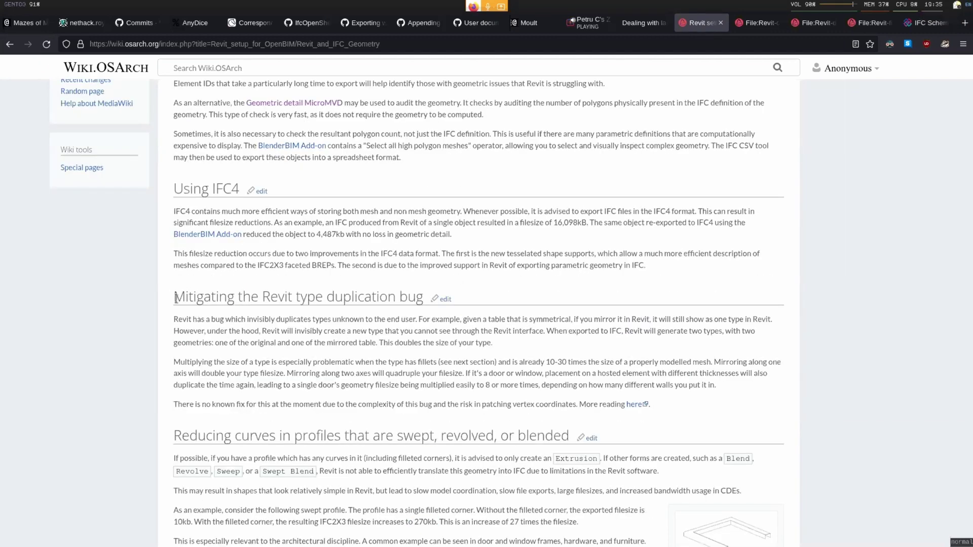
{"action": "left_click_drag", "start_coordinate": [177, 298], "coordinate": [425, 297]}
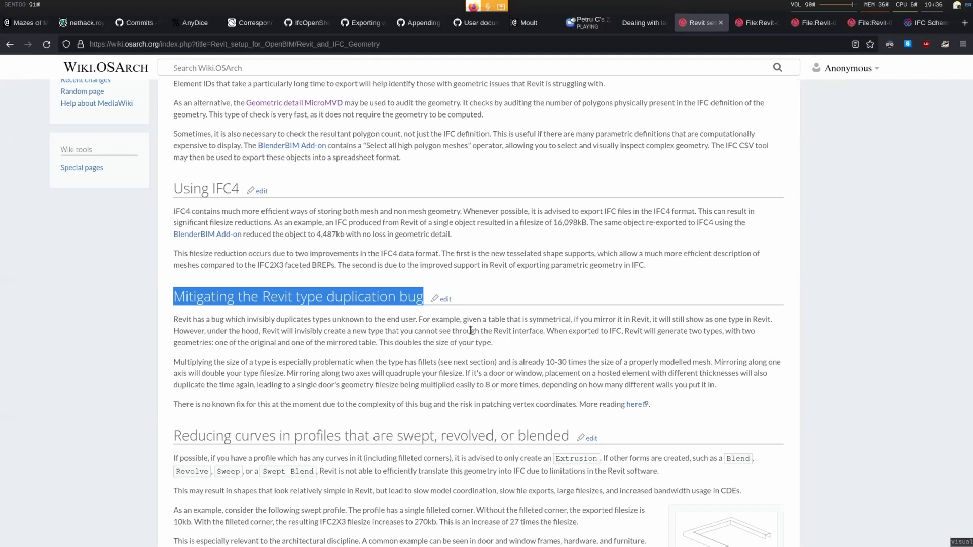
{"action": "key", "text": "super+4"}
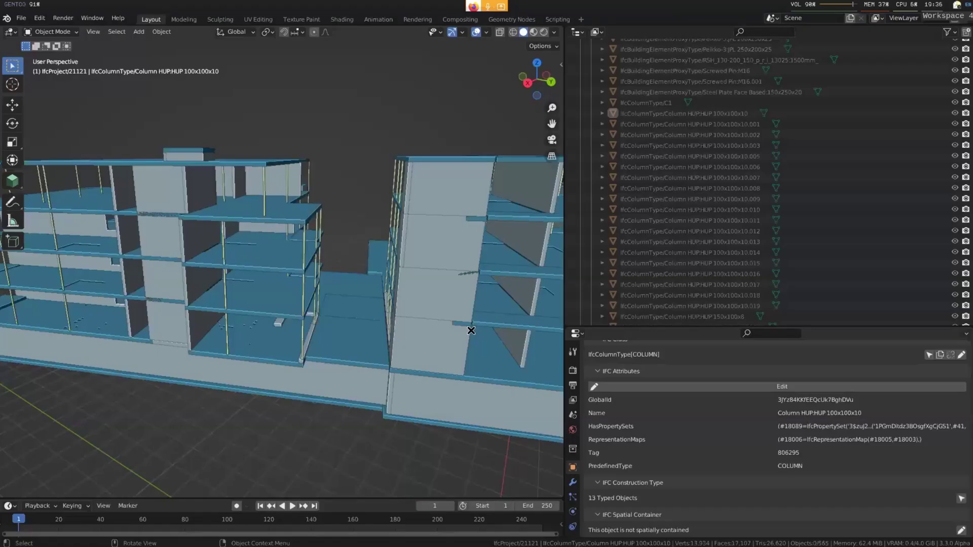
In Scene properties, expand IFC Quality Control > IFC Patch and keep recipe MergeDuplicateTypesByTag
{"action": "left_click_drag", "start_coordinate": [729, 115], "coordinate": [720, 209]}
{"action": "left_click", "coordinate": [573, 300]}
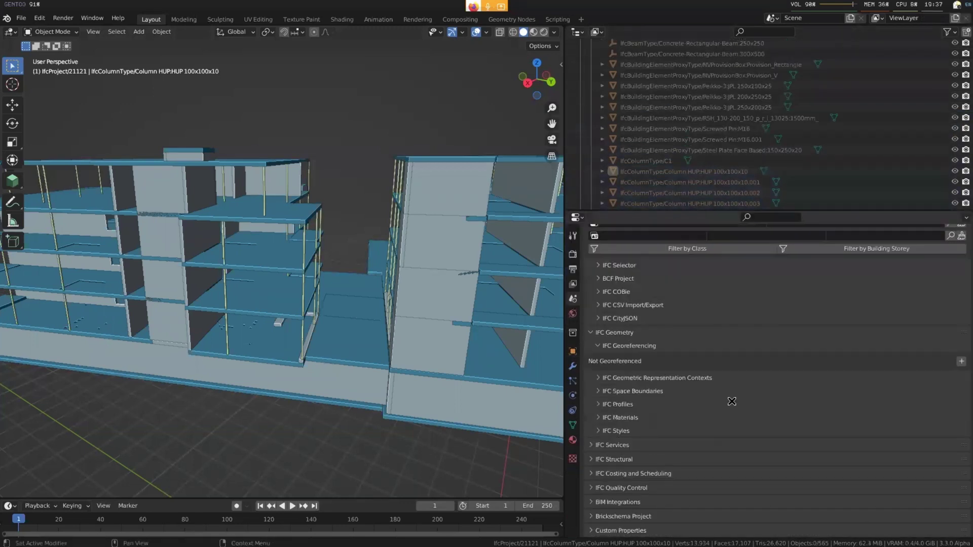
{"action": "left_click", "coordinate": [629, 487]}
{"action": "scroll", "coordinate": [631, 474], "scroll_direction": "down", "scroll_amount": 3}
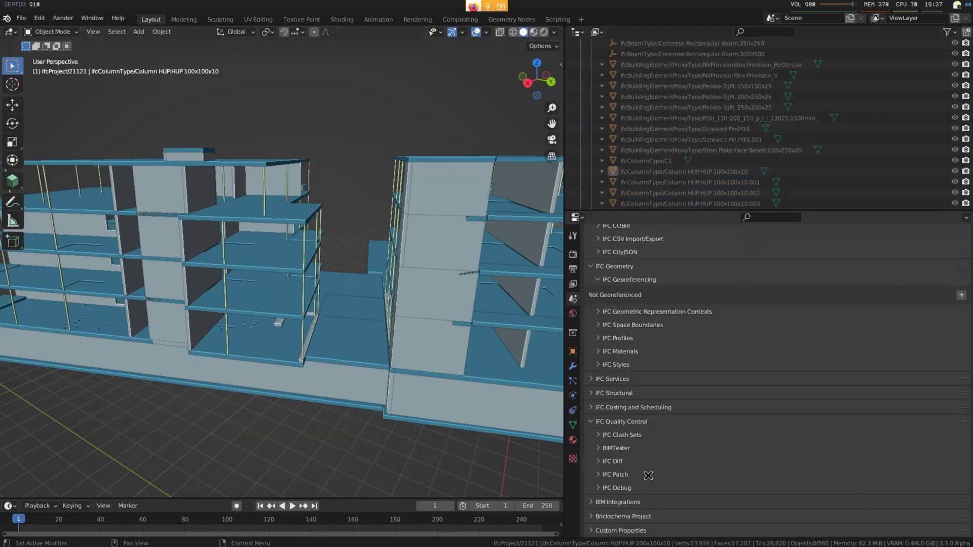
{"action": "left_click", "coordinate": [631, 474]}
{"action": "scroll", "coordinate": [631, 456], "scroll_direction": "down", "scroll_amount": 3}
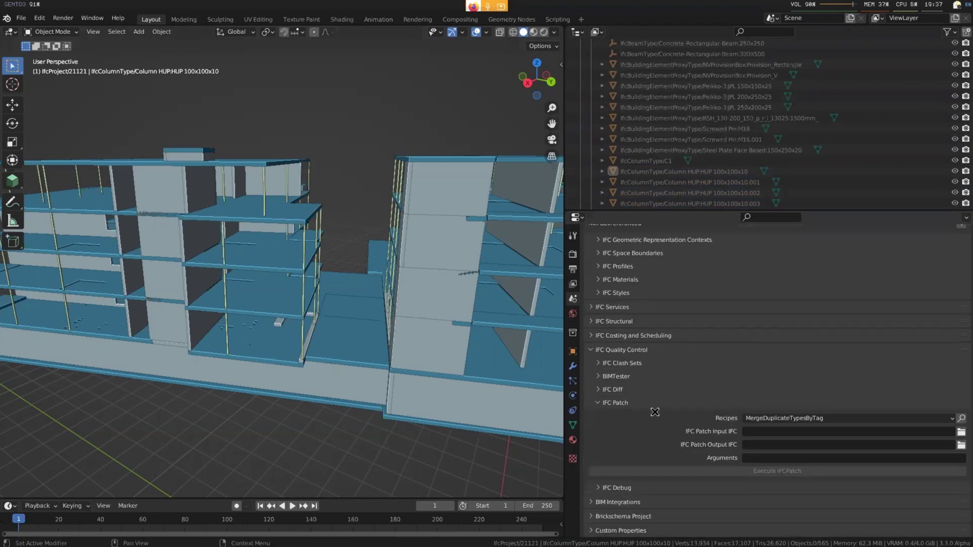
{"action": "left_click", "coordinate": [826, 418]}
{"action": "left_click", "coordinate": [823, 418]}
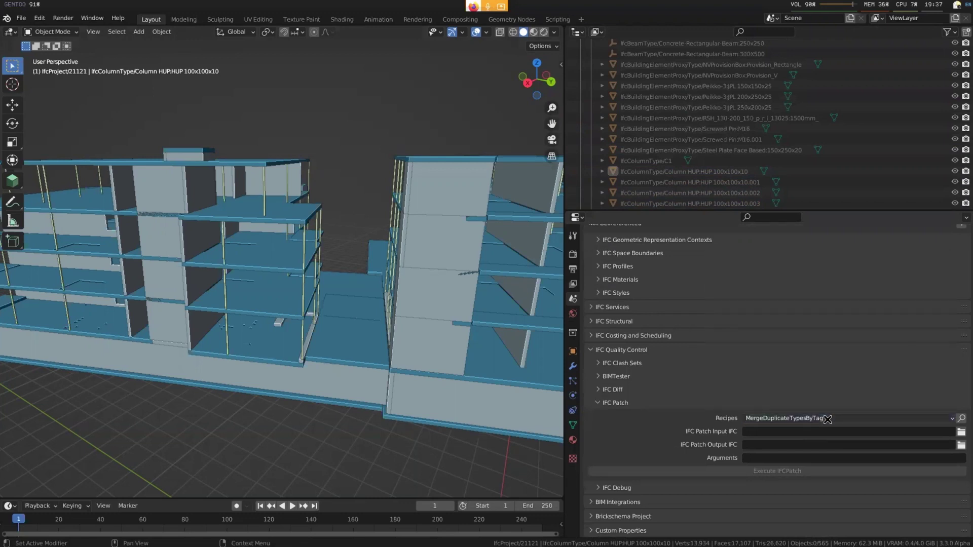
Set the IFC Patch input file to Ullerål hage RIB.ifc
{"action": "left_click", "coordinate": [961, 431]}
{"action": "double_click", "coordinate": [365, 405]}
{"action": "left_click", "coordinate": [406, 180]}
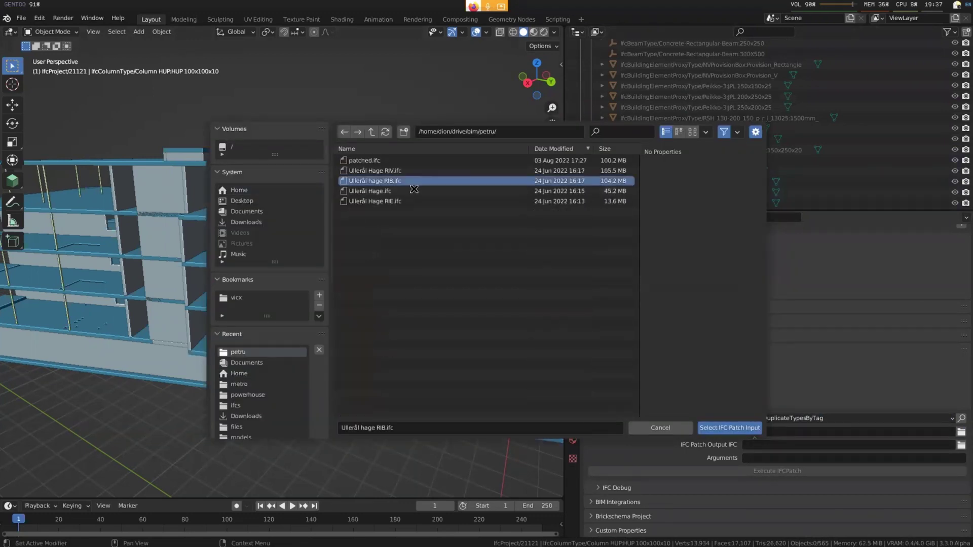
{"action": "left_click", "coordinate": [730, 428]}
Set the IFC Patch output file to patched.ifc in the project folder
{"action": "left_click", "coordinate": [962, 445]}
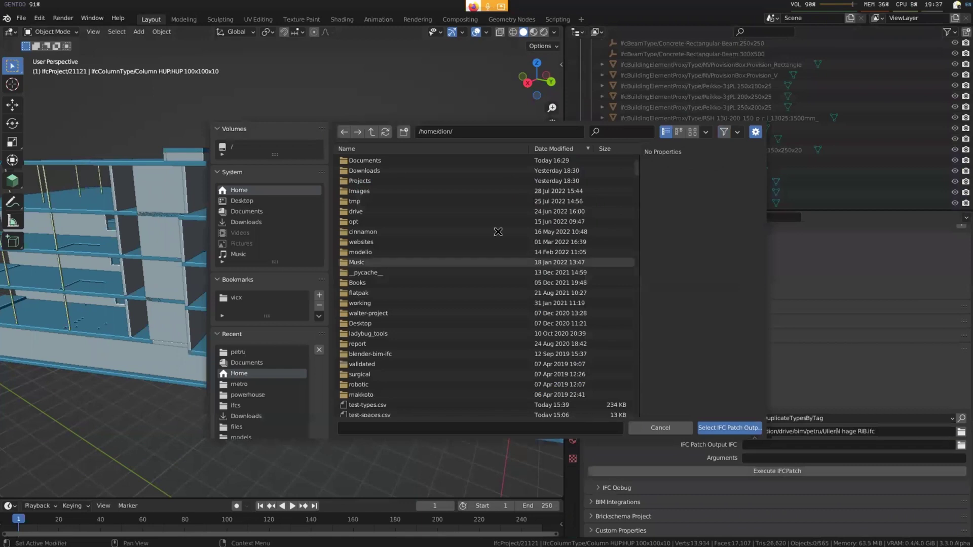
{"action": "left_click", "coordinate": [238, 352]}
{"action": "left_click", "coordinate": [365, 160]}
{"action": "left_click", "coordinate": [730, 428]}
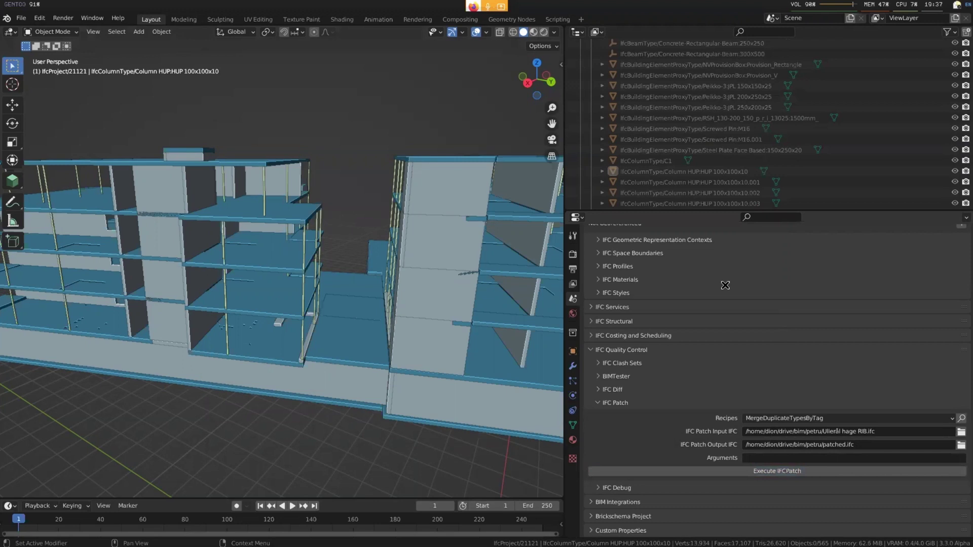
Start a new file without saving and choose patched.ifc as the IFC project to load
{"action": "key", "text": "ctrl+q"}
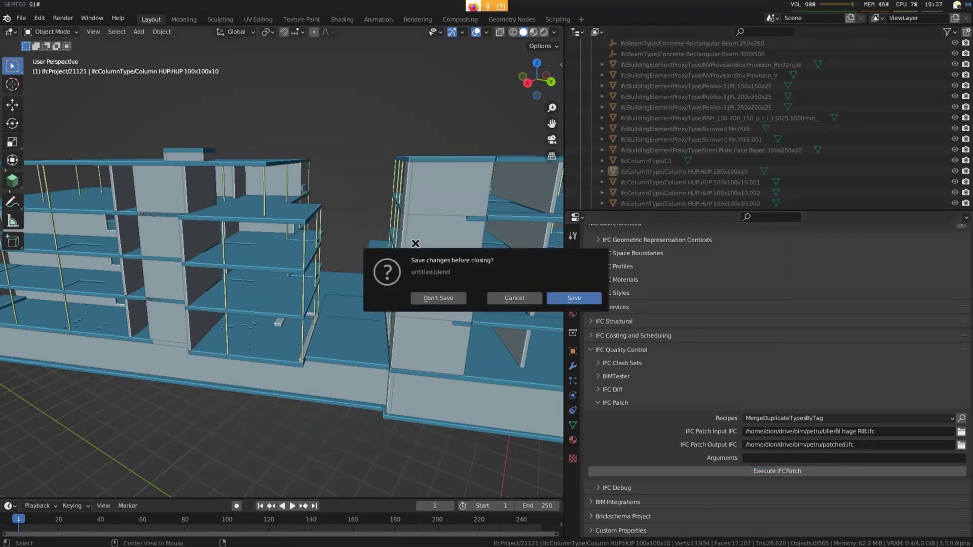
{"action": "left_click", "coordinate": [438, 298]}
{"action": "left_click", "coordinate": [931, 470]}
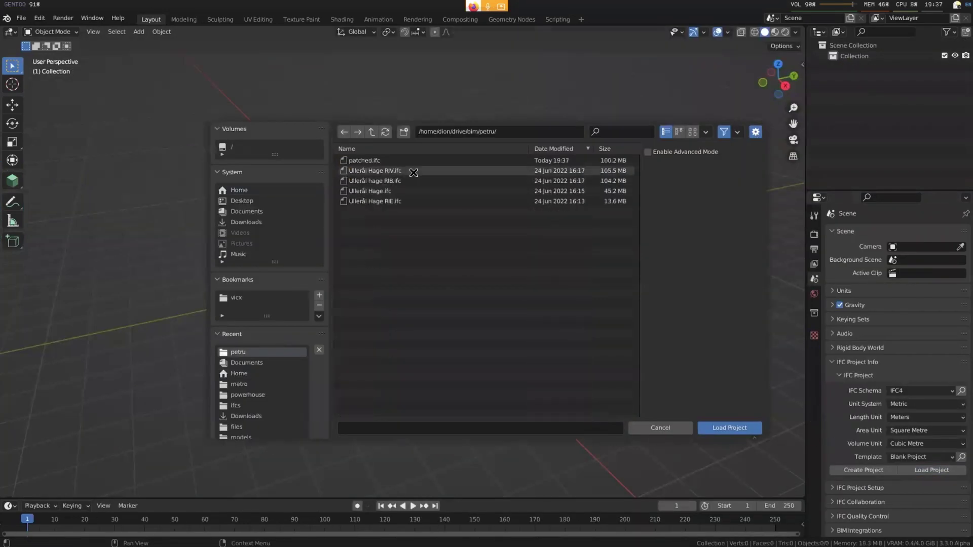
{"action": "double_click", "coordinate": [414, 173]}
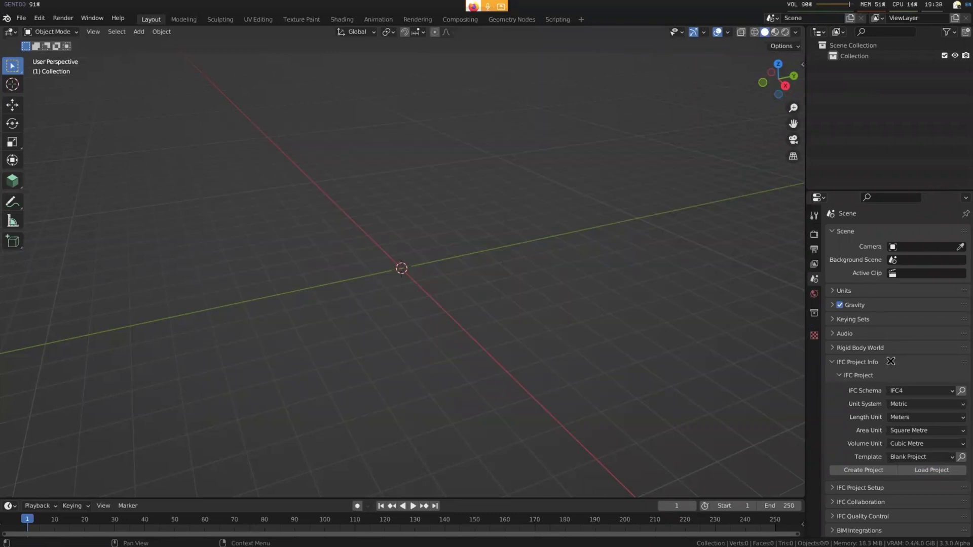
Load the project elements filtered by IFC class, excluding IfcBuildingElementProxy, and frame the building
{"action": "left_click", "coordinate": [927, 404]}
{"action": "left_click", "coordinate": [938, 439]}
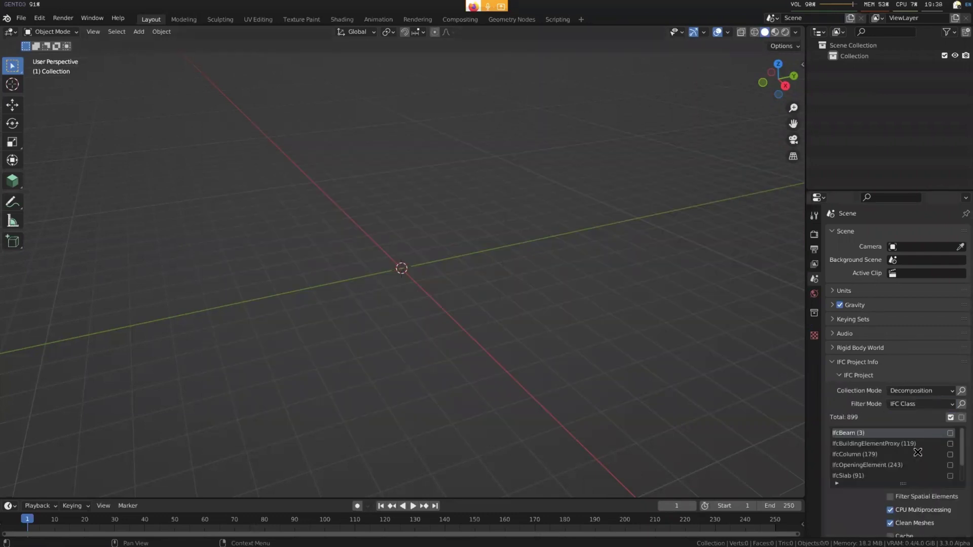
{"action": "left_click", "coordinate": [951, 445]}
{"action": "scroll", "coordinate": [951, 445], "scroll_direction": "down", "scroll_amount": 6}
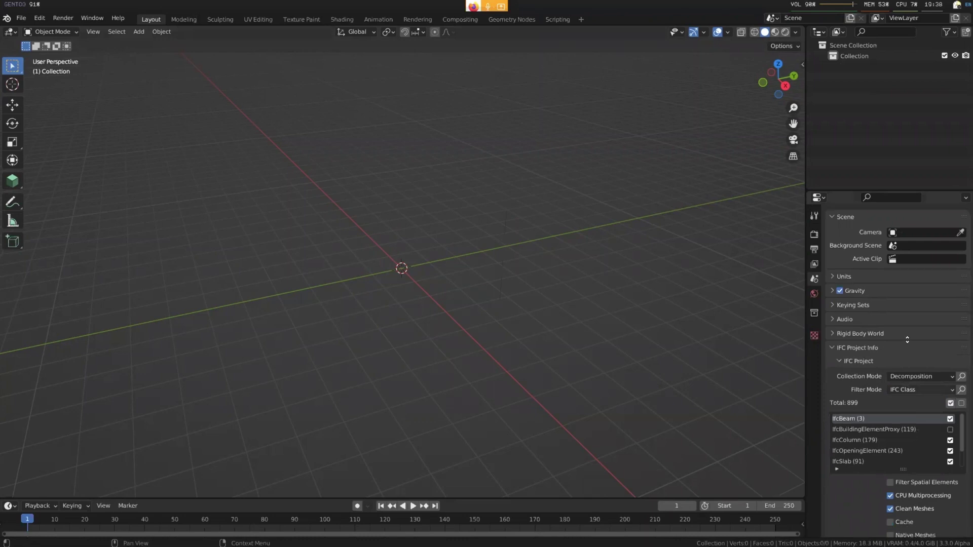
{"action": "left_click", "coordinate": [897, 515]}
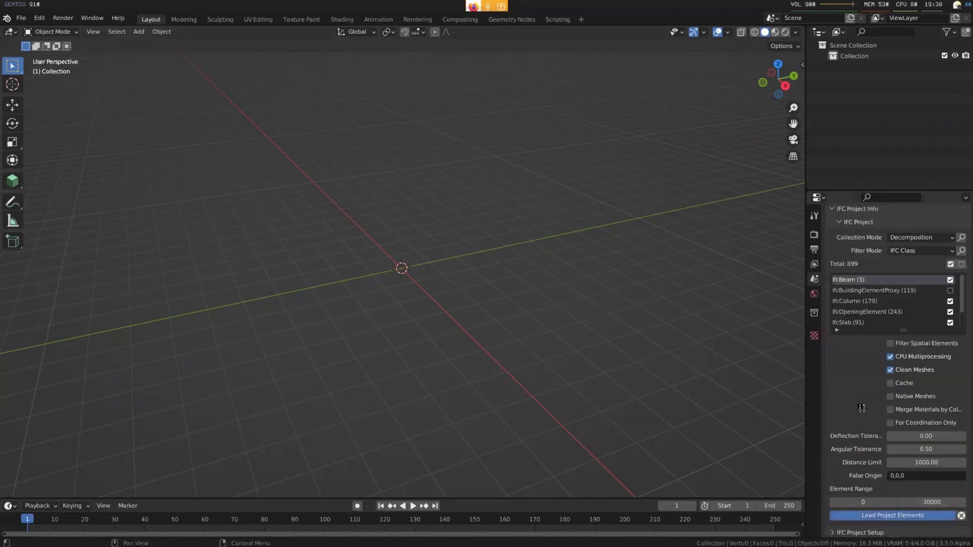
{"action": "key", "text": "grave"}
Select a steel column and select every column of its IFC construction type
{"action": "middle_click_drag", "start_coordinate": [614, 314], "coordinate": [522, 282]}
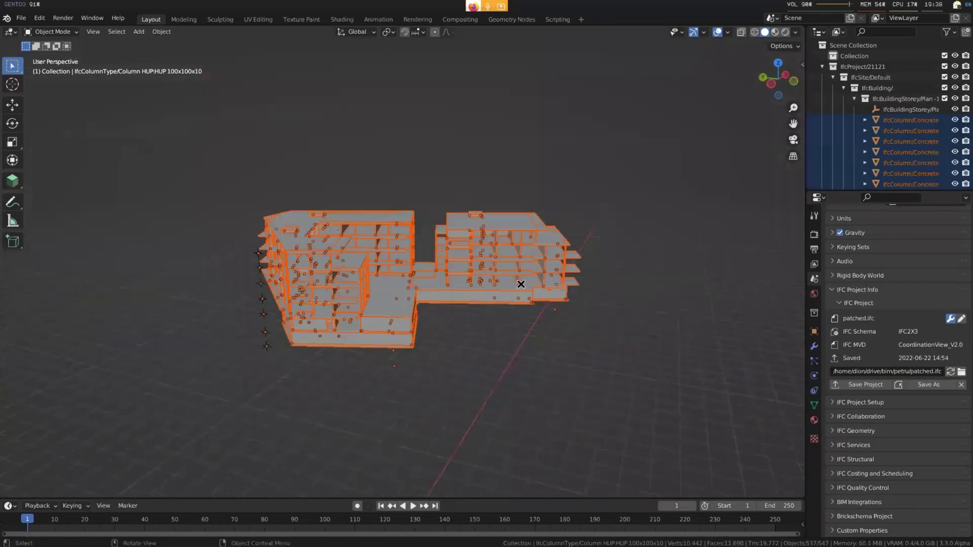
{"action": "scroll", "coordinate": [521, 282], "scroll_direction": "up", "scroll_amount": 5}
{"action": "left_click", "coordinate": [489, 294]}
{"action": "left_click", "coordinate": [488, 293]}
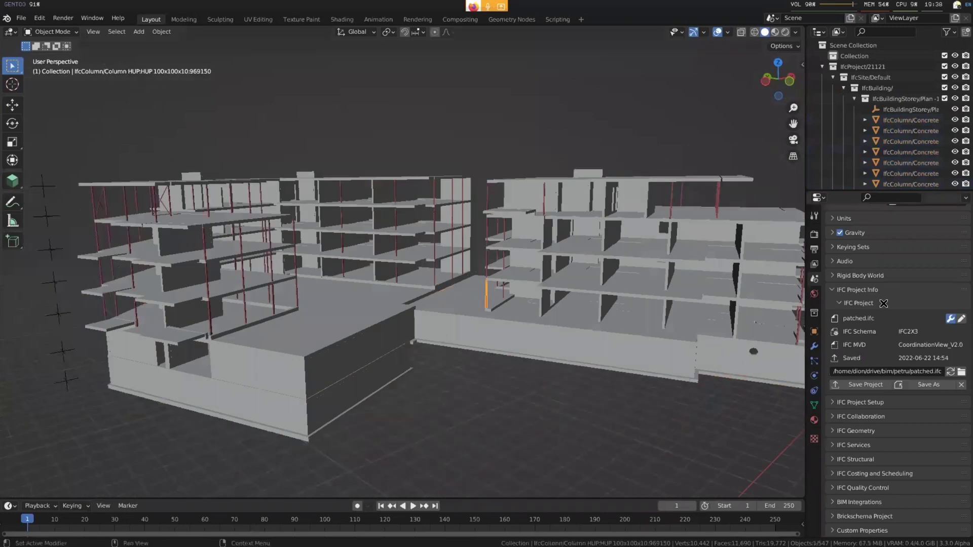
{"action": "left_click", "coordinate": [814, 332]}
{"action": "scroll", "coordinate": [915, 388], "scroll_direction": "down", "scroll_amount": 6}
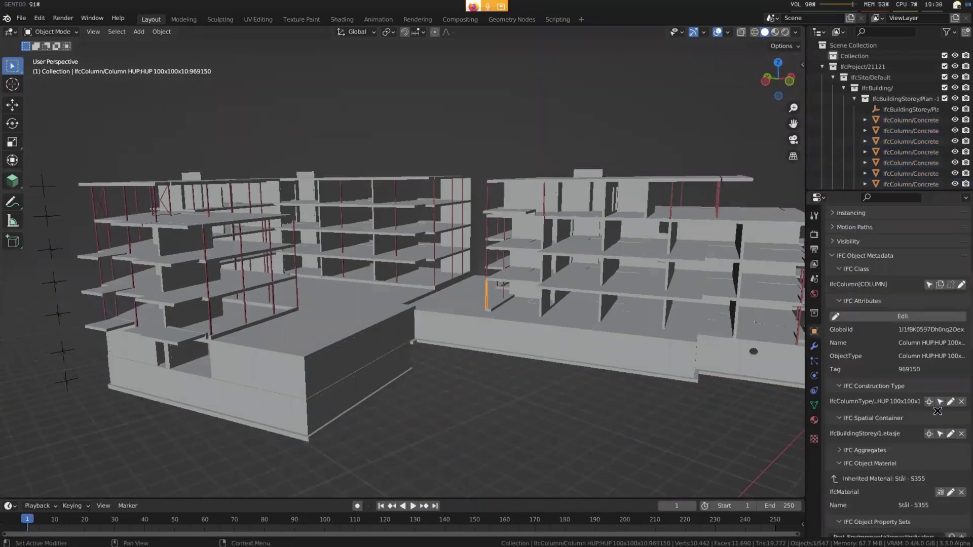
{"action": "left_click", "coordinate": [940, 402]}
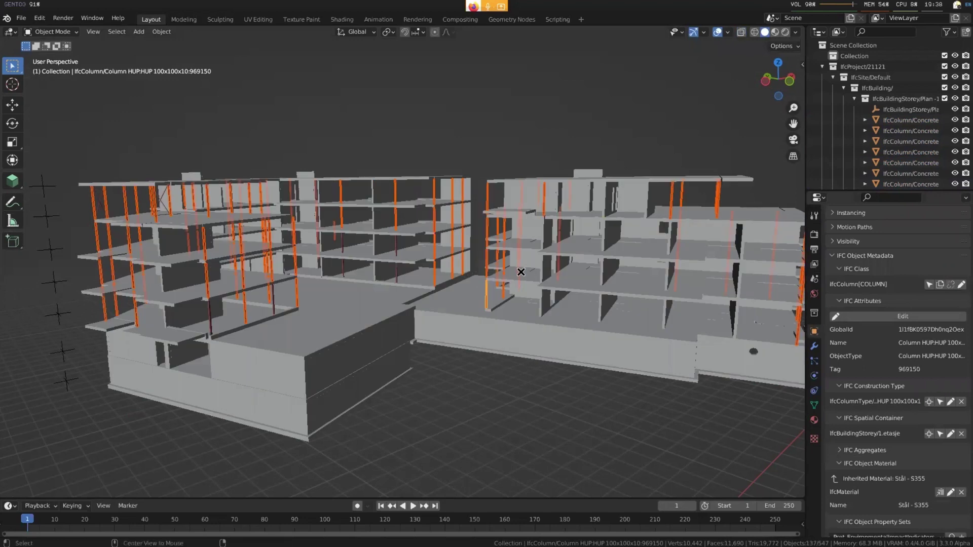
Widen the outliner and properties panels and reselect all 137 Column HUP:HUP 100x100x10 columns
{"action": "middle_click_drag", "start_coordinate": [503, 282], "coordinate": [292, 237]}
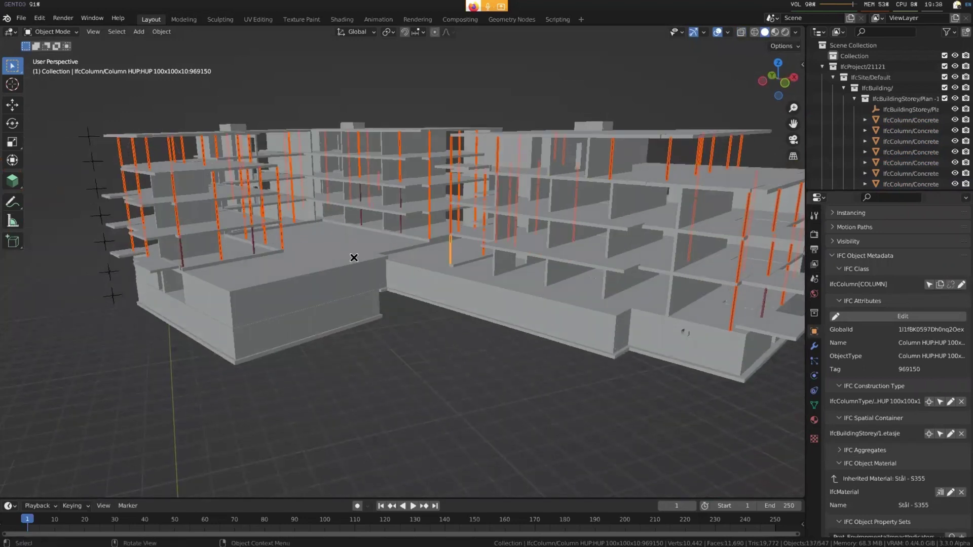
{"action": "scroll", "coordinate": [456, 250], "scroll_direction": "up", "scroll_amount": 5}
{"action": "scroll", "coordinate": [436, 274], "scroll_direction": "up", "scroll_amount": 3}
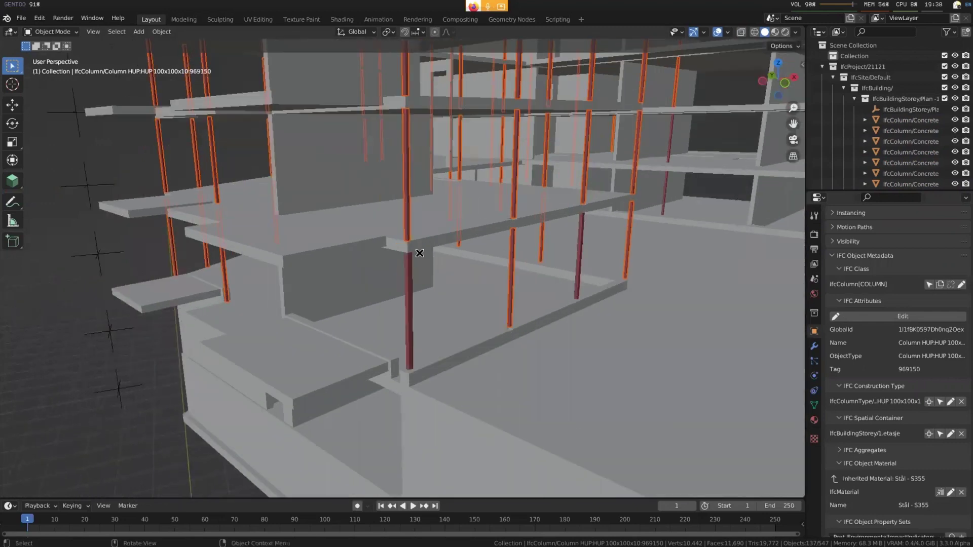
{"action": "left_click", "coordinate": [408, 267]}
{"action": "scroll", "coordinate": [936, 387], "scroll_direction": "down", "scroll_amount": 3}
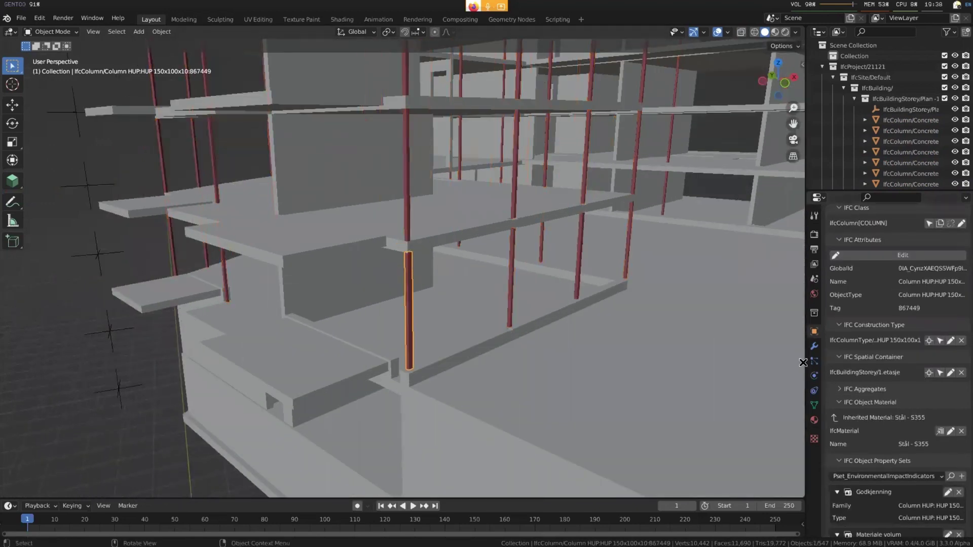
{"action": "left_click_drag", "start_coordinate": [807, 362], "coordinate": [610, 355]}
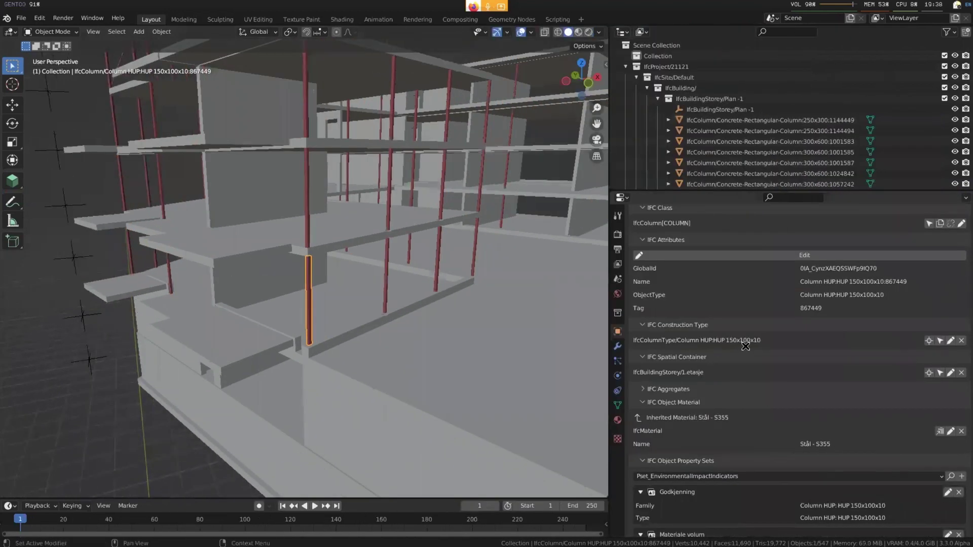
{"action": "left_click", "coordinate": [309, 232]}
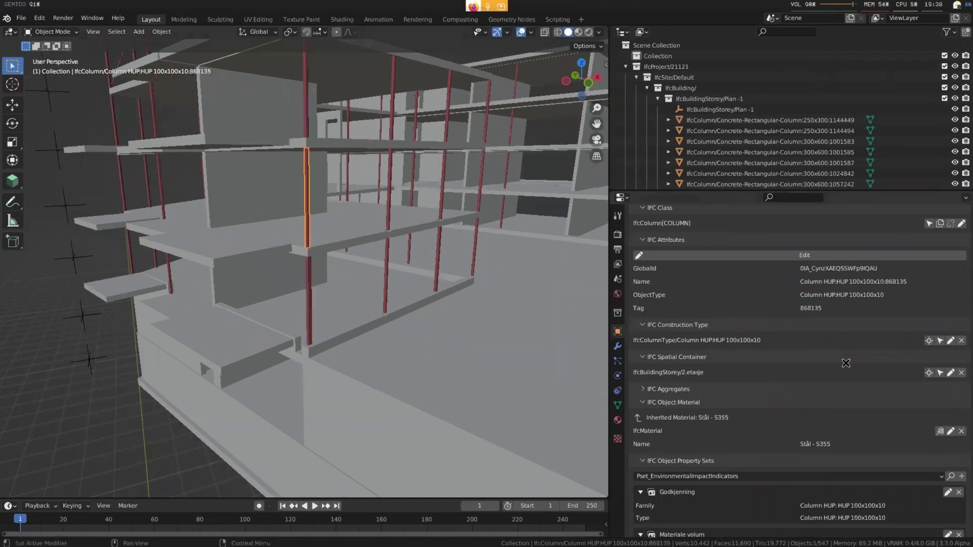
{"action": "left_click", "coordinate": [940, 340]}
{"action": "scroll", "coordinate": [477, 270], "scroll_direction": "down", "scroll_amount": 6}
{"action": "middle_click_drag", "start_coordinate": [477, 270], "coordinate": [341, 258]}
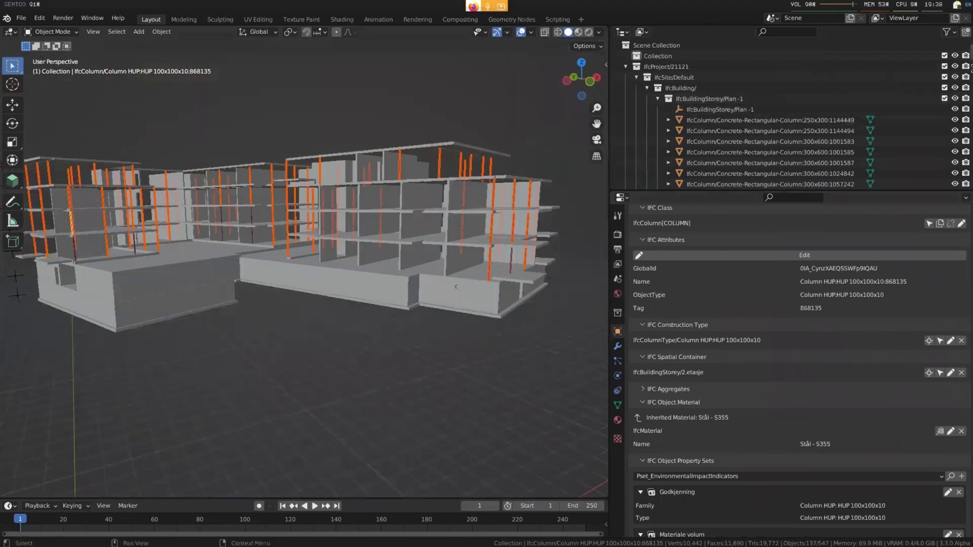
Collapse IfcSite/Default, expand Types, and box-select all eight IfcColumnType entries
{"action": "left_click", "coordinate": [636, 77]}
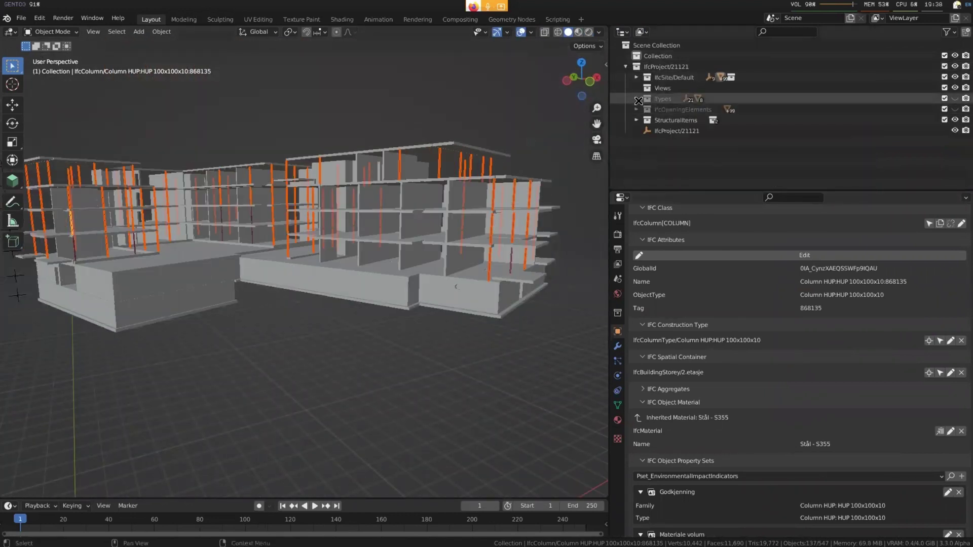
{"action": "left_click", "coordinate": [636, 98]}
{"action": "scroll", "coordinate": [728, 127], "scroll_direction": "down", "scroll_amount": 3}
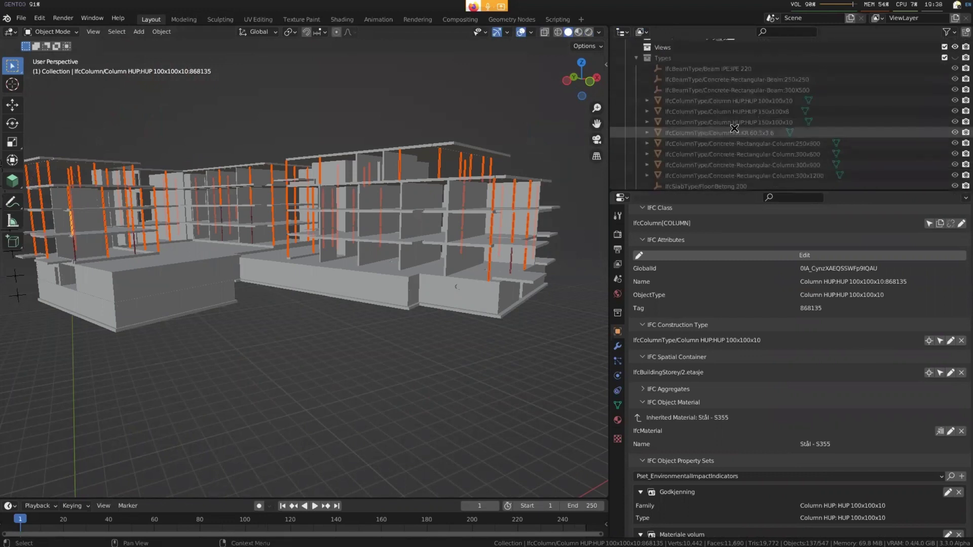
{"action": "left_click_drag", "start_coordinate": [743, 81], "coordinate": [706, 152]}
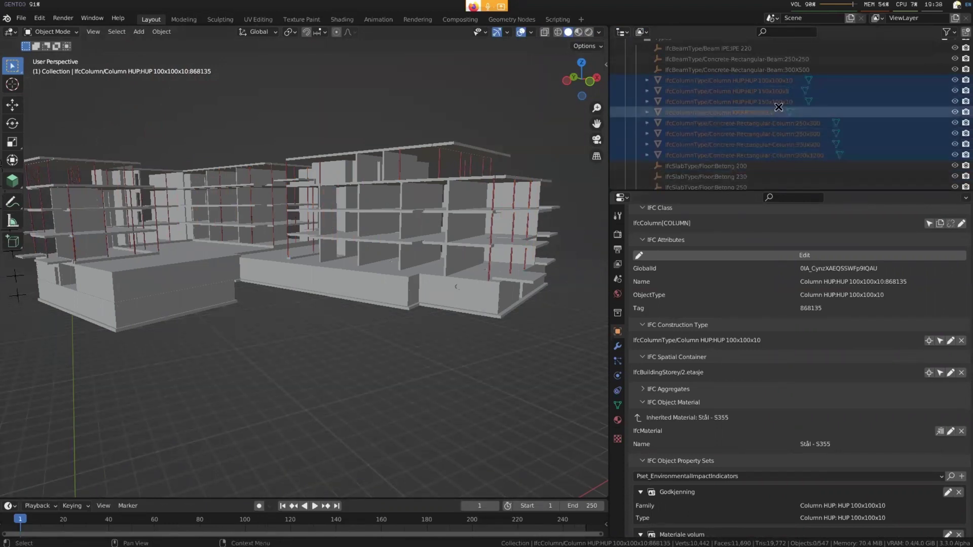
{"action": "scroll", "coordinate": [795, 170], "scroll_direction": "down", "scroll_amount": 1}
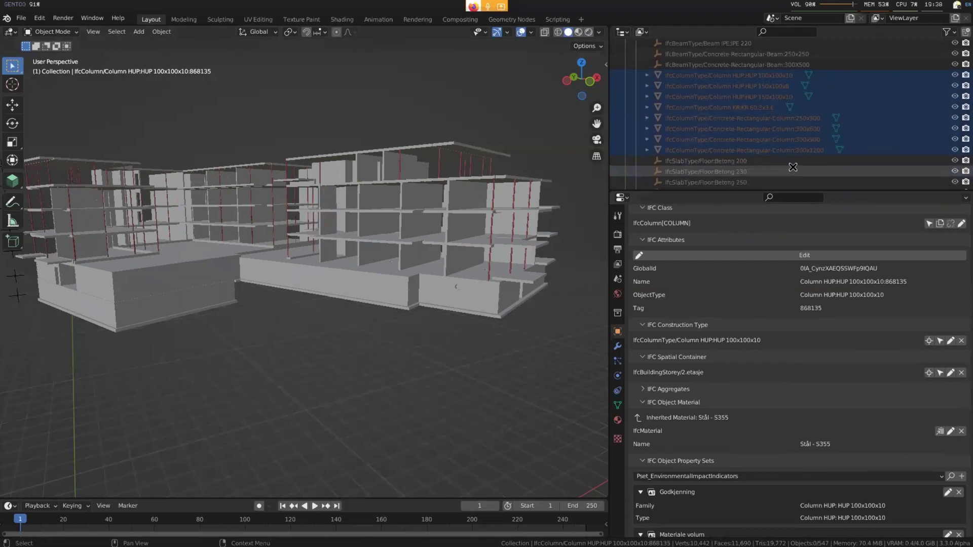